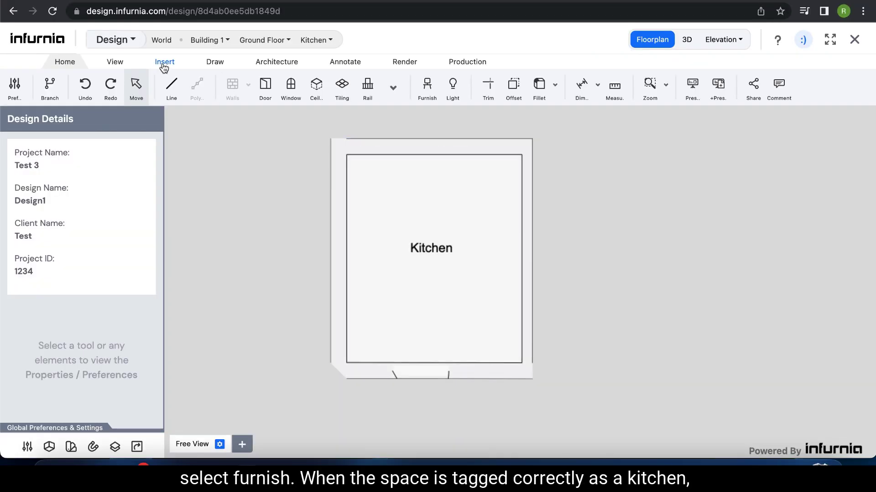
Step: Open the furnishing catalogue for the kitchen and list the base units under kitchen furniture
{"action": "left_click", "coordinate": [165, 63]}
{"action": "left_click", "coordinate": [178, 98]}
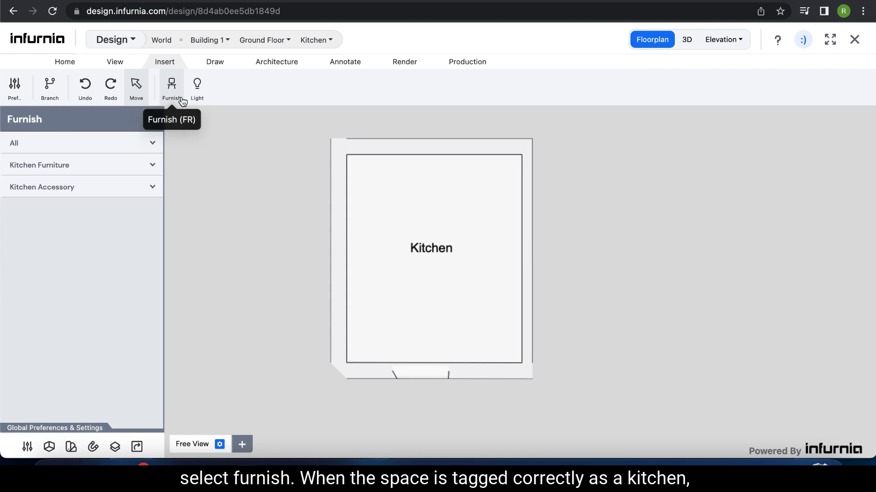
{"action": "left_click", "coordinate": [409, 260]}
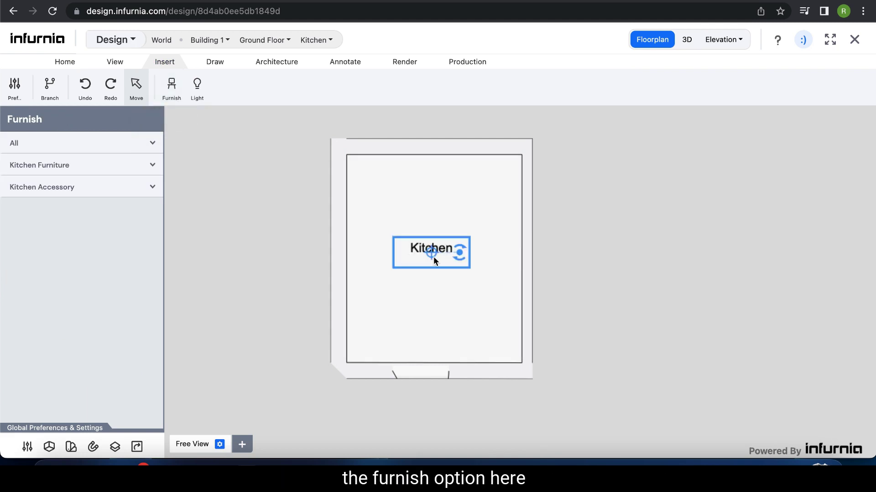
{"action": "left_click", "coordinate": [308, 227]}
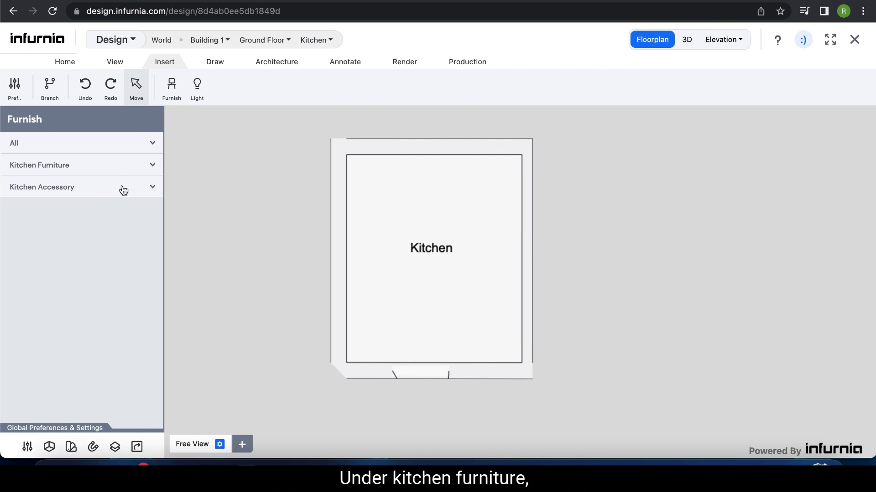
{"action": "left_click", "coordinate": [139, 168]}
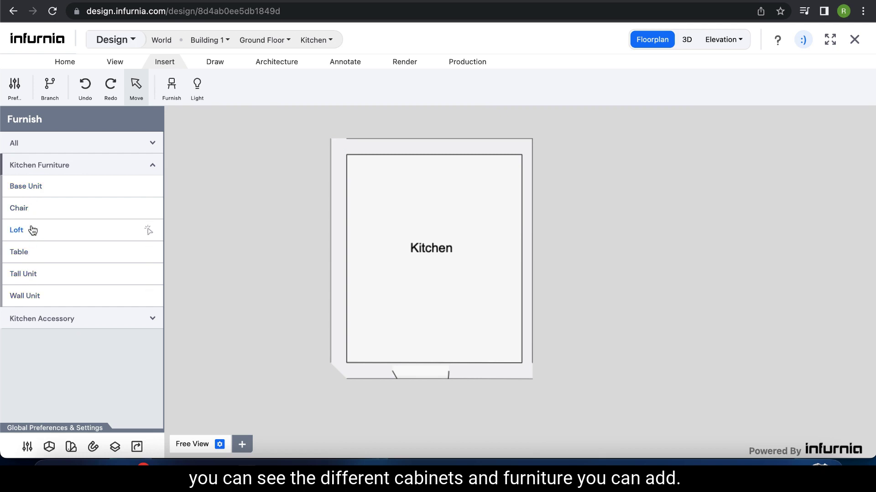
{"action": "left_click", "coordinate": [27, 189]}
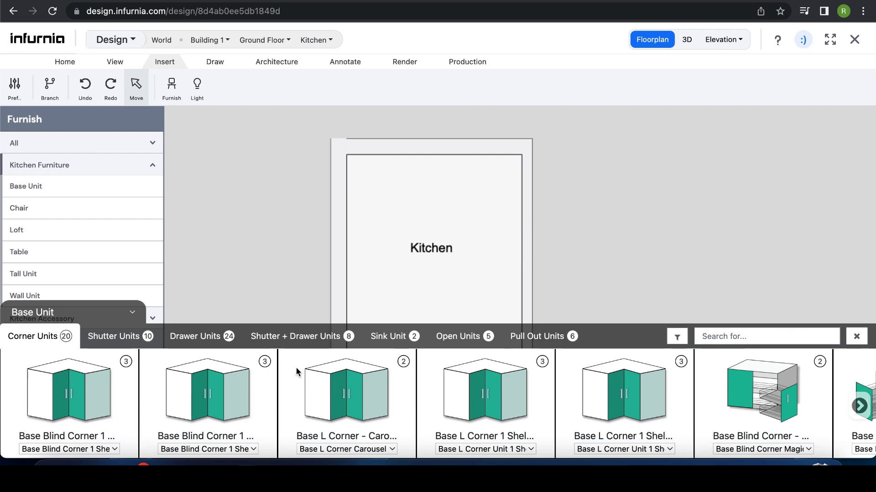
Step: Place a 2 Drawer Unit - M,XL - SD - 450W, 560D against the walls in the kitchen's upper-left corner
{"action": "left_click", "coordinate": [190, 338]}
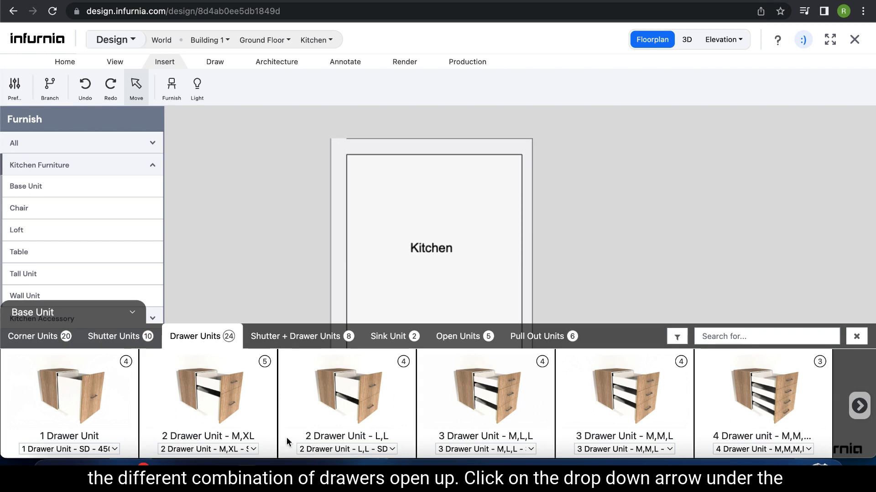
{"action": "left_click", "coordinate": [253, 450]}
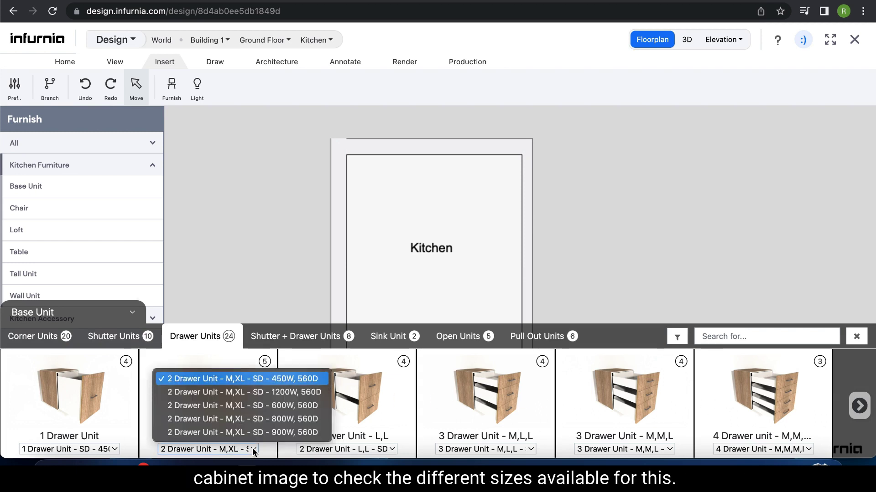
{"action": "left_click", "coordinate": [310, 382]}
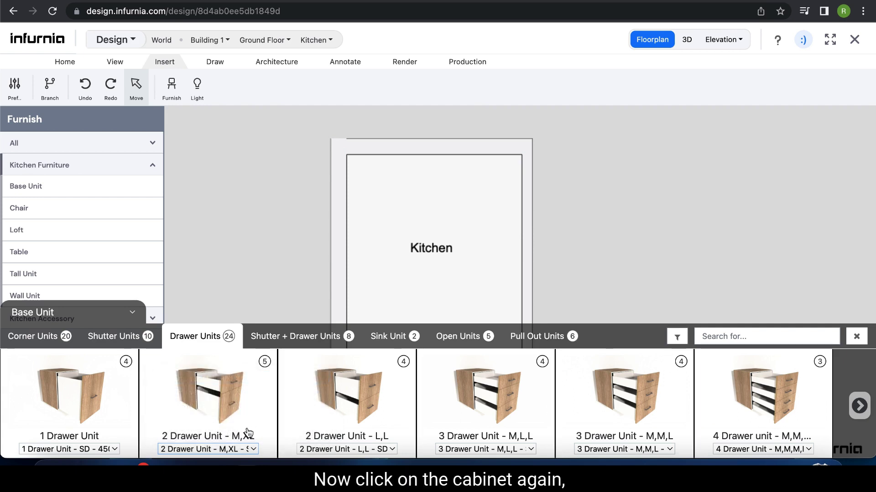
{"action": "left_click", "coordinate": [230, 406]}
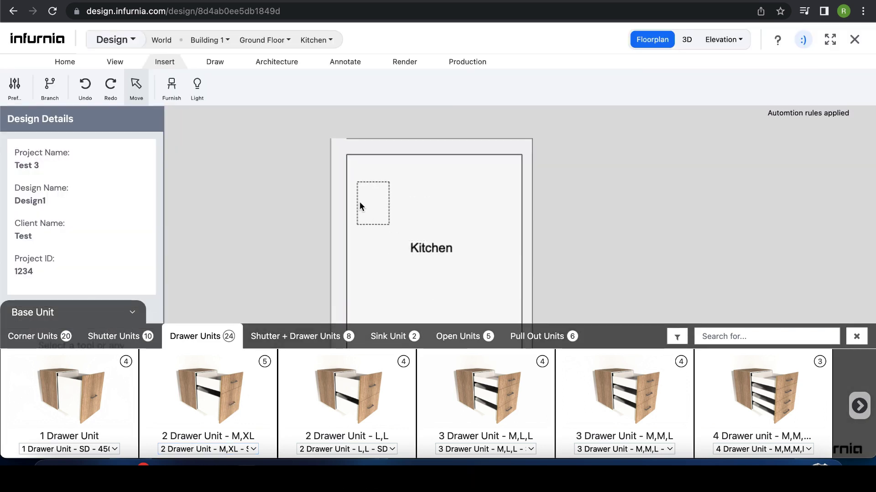
{"action": "left_click", "coordinate": [360, 176]}
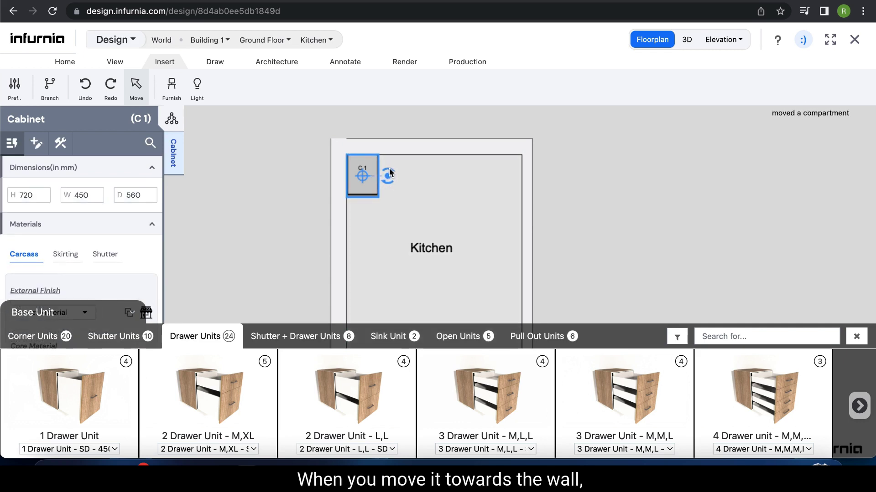
{"action": "scroll", "coordinate": [387, 179], "scroll_direction": "up", "scroll_amount": 5}
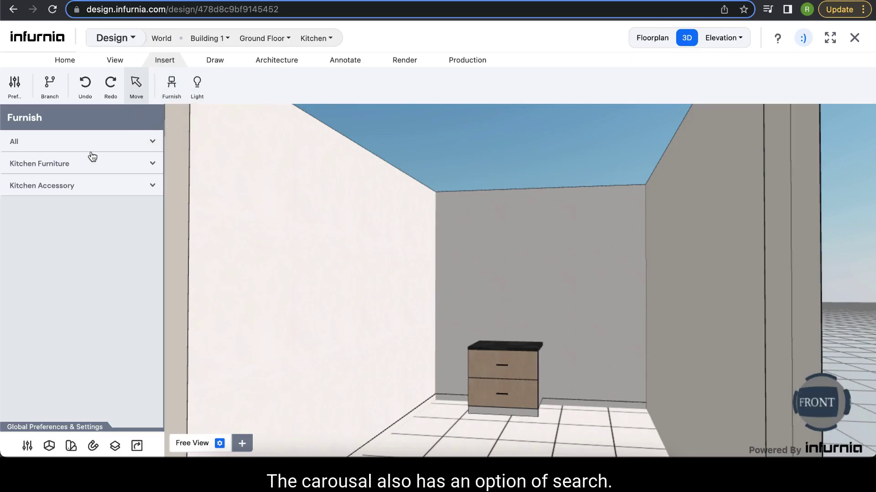
Step: Search the base units in the full furniture catalogue for "2 dr"
{"action": "left_click", "coordinate": [99, 151]}
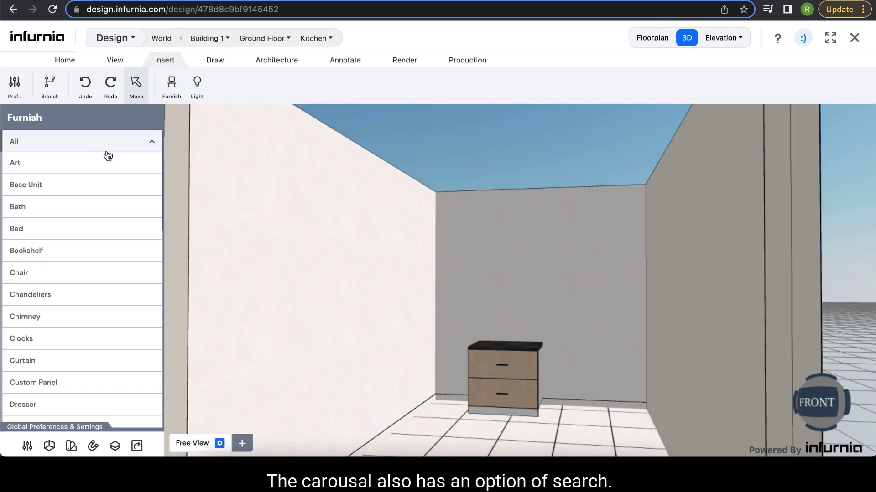
{"action": "left_click", "coordinate": [45, 190]}
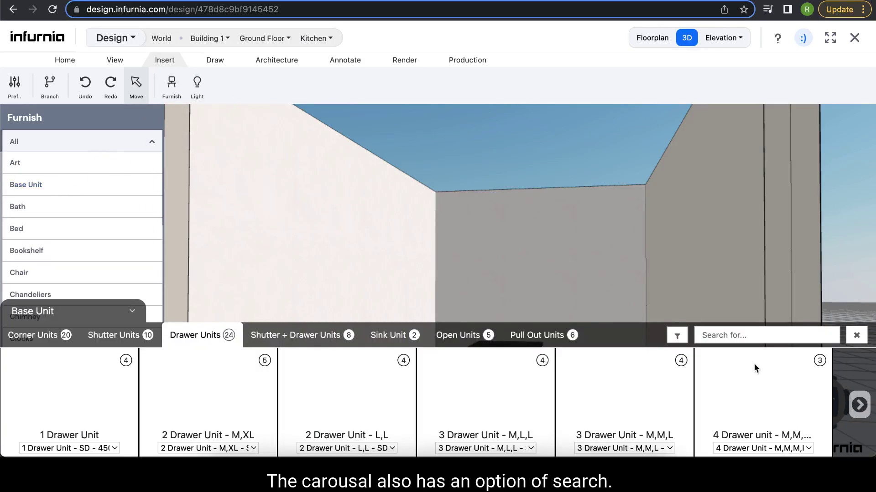
{"action": "left_click", "coordinate": [723, 337]}
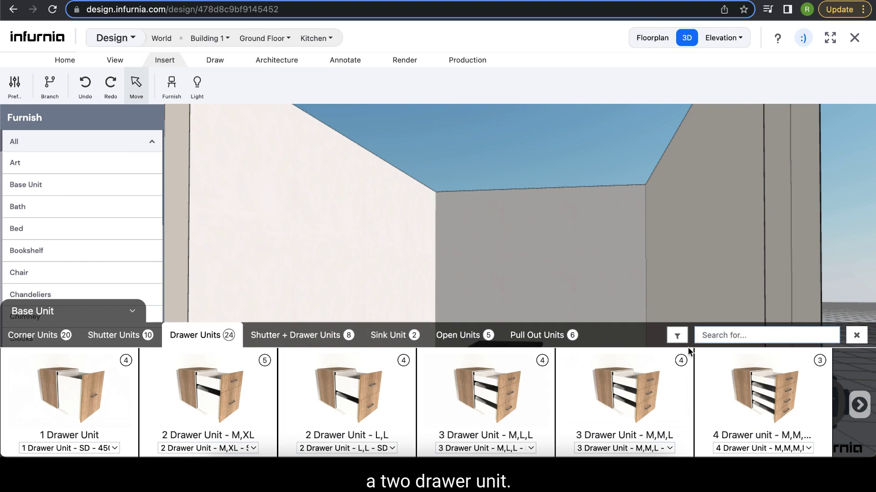
{"action": "type", "text": "2 dr"}
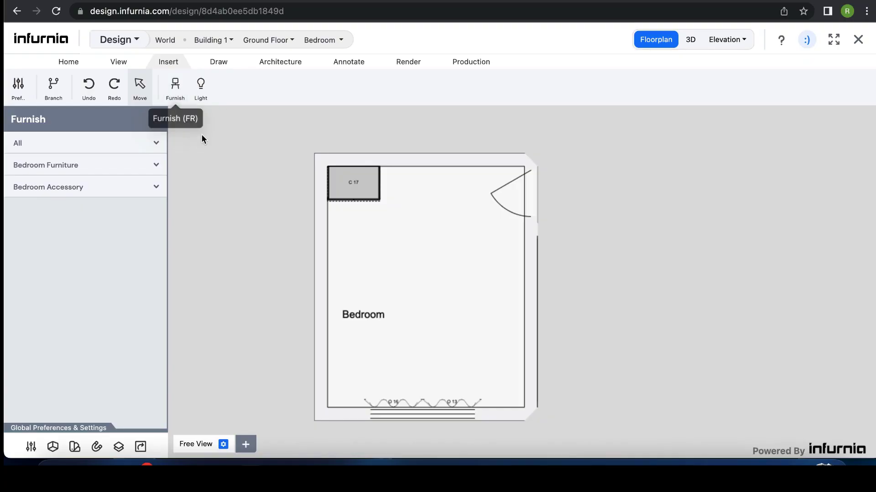
Step: Place the wooden bed Afrodite, variant SML170, from the bedroom furniture in the middle of the bedroom
{"action": "left_click", "coordinate": [130, 148]}
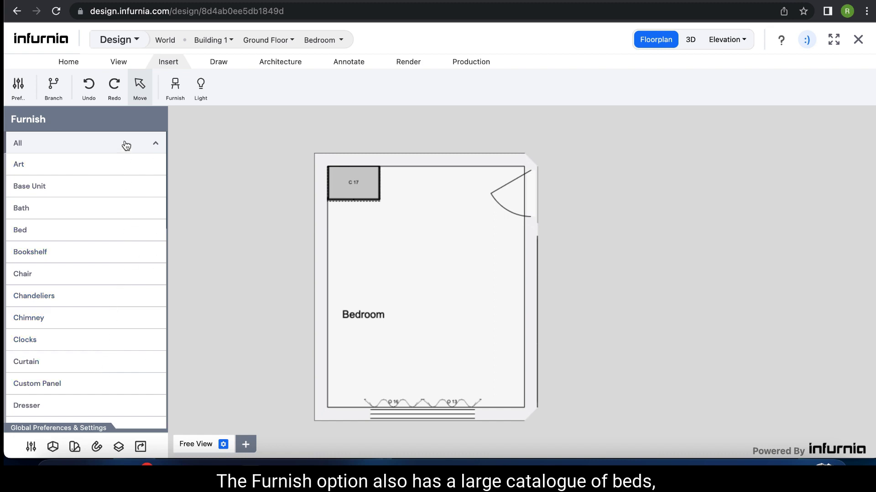
{"action": "left_click", "coordinate": [127, 145]}
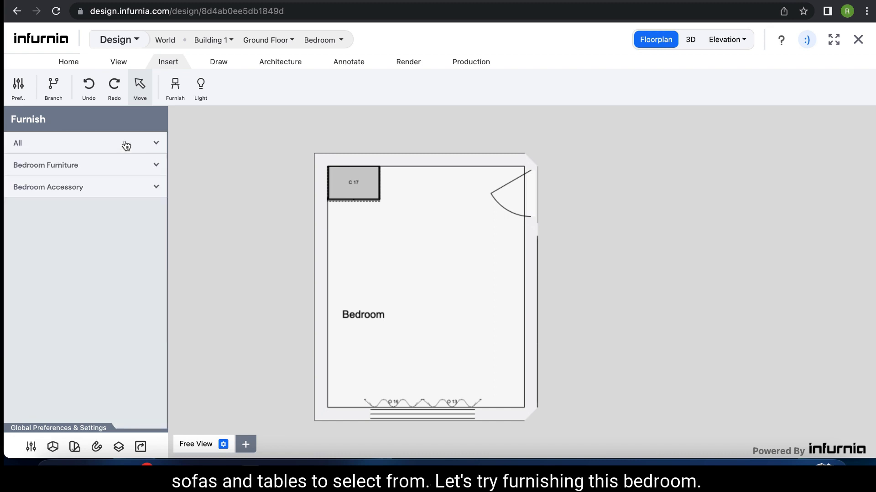
{"action": "left_click", "coordinate": [66, 169]}
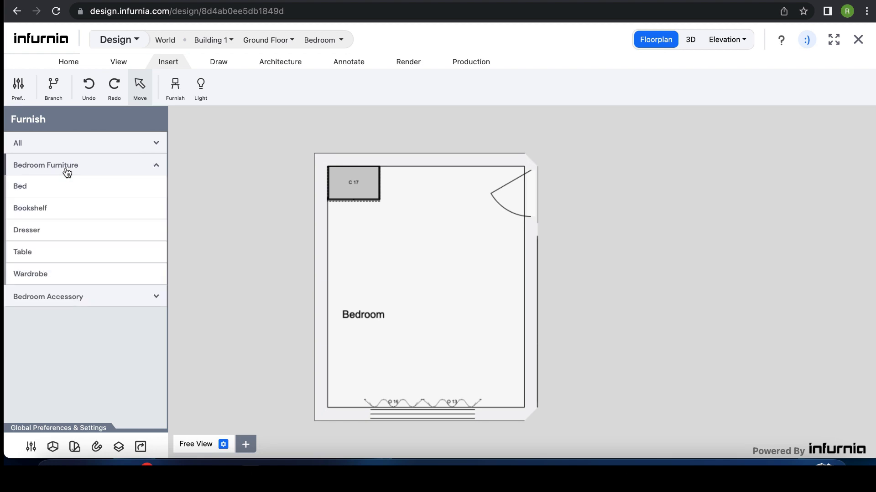
{"action": "left_click", "coordinate": [29, 188]}
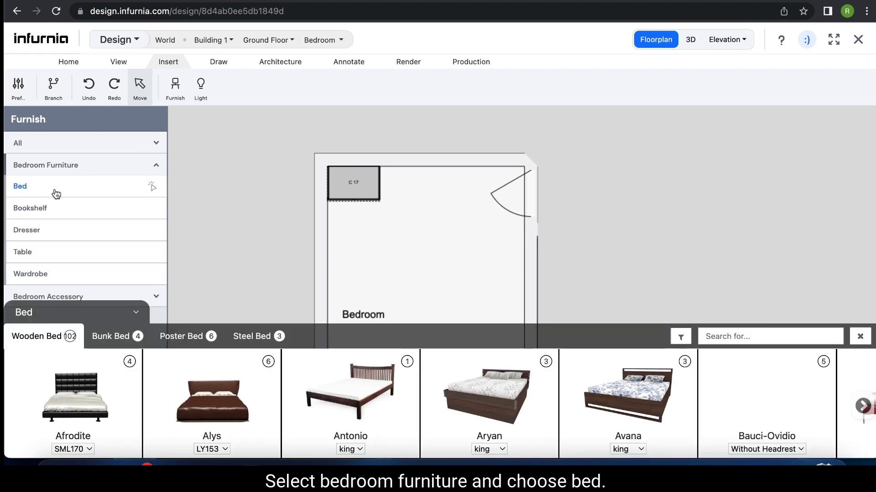
{"action": "left_click", "coordinate": [108, 390]}
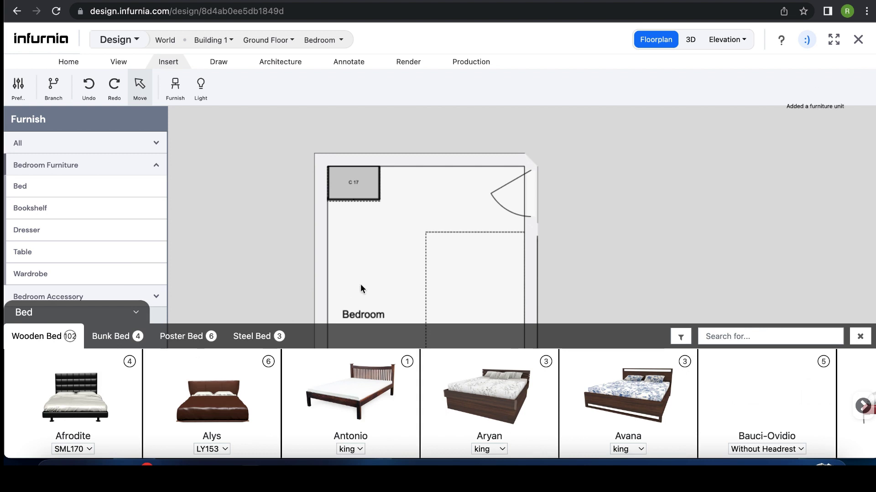
{"action": "left_click", "coordinate": [428, 278]}
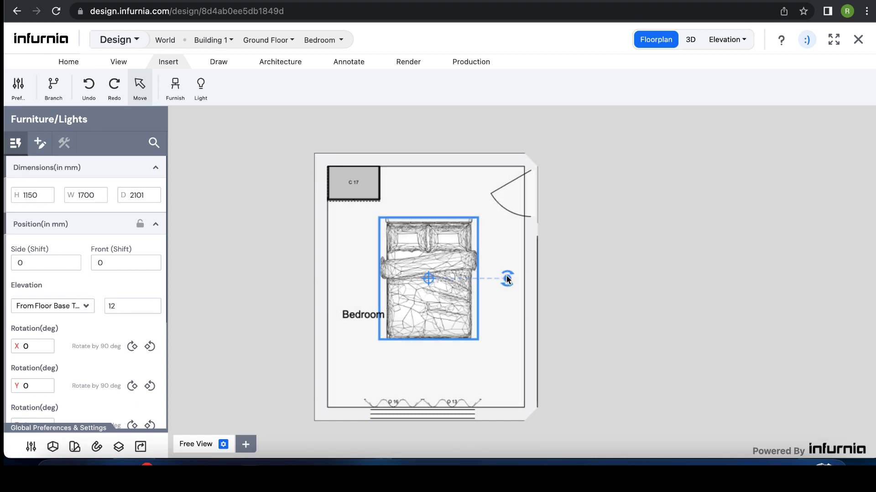
Step: Rotate the bed 90 degrees clockwise, move its headboard against the bedroom's right wall, and check the placement in 3D
{"action": "left_click_drag", "start_coordinate": [507, 279], "coordinate": [421, 358]}
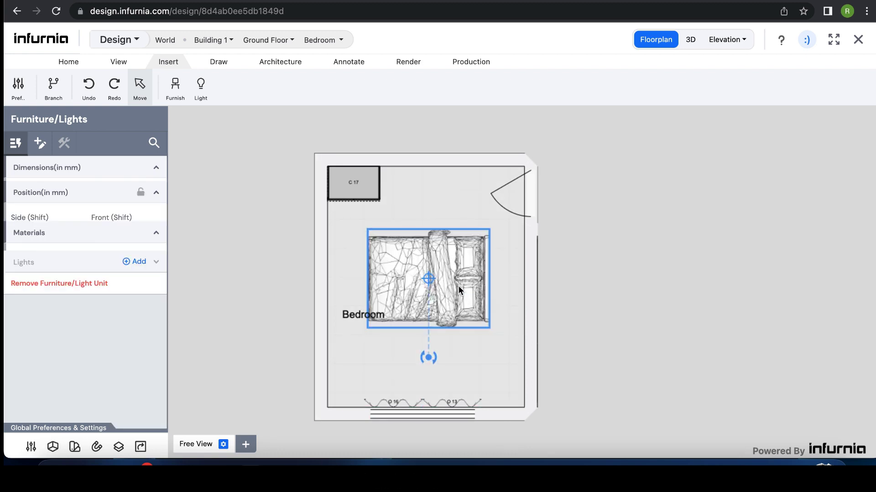
{"action": "left_click_drag", "start_coordinate": [458, 290], "coordinate": [491, 293]}
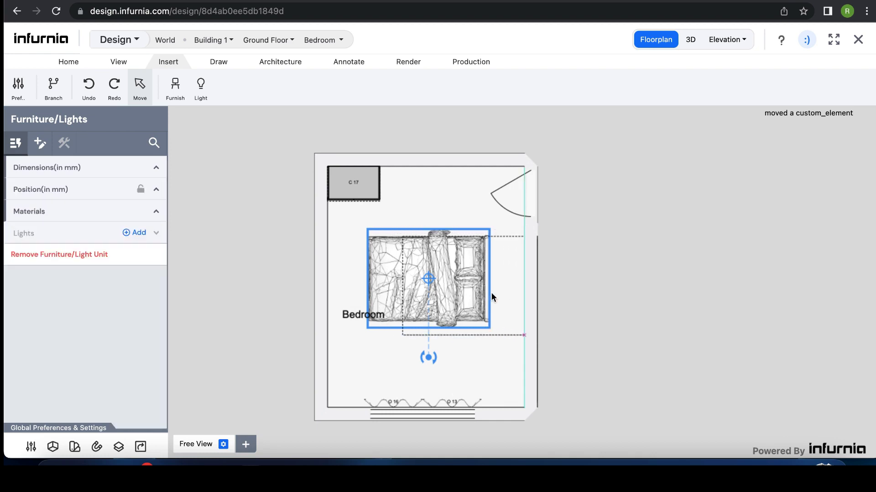
{"action": "left_click", "coordinate": [691, 40]}
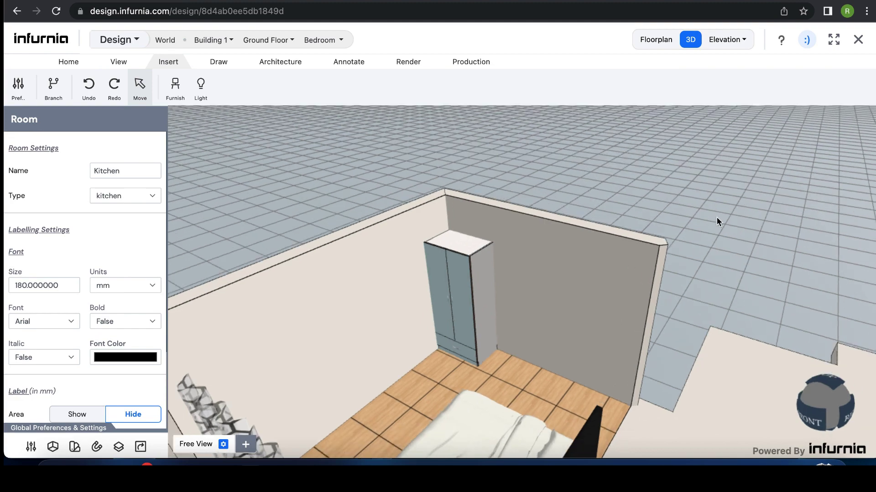
{"action": "left_click_drag", "start_coordinate": [716, 217], "coordinate": [413, 222]}
{"action": "left_click", "coordinate": [655, 41]}
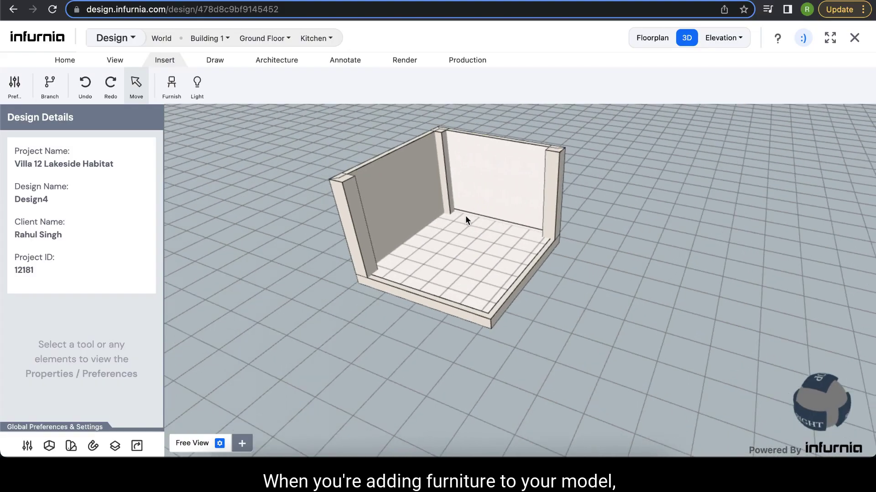
Step: Switch the 3D model to the Kitchen room view and show the whole room at an angle
{"action": "right_click_drag", "start_coordinate": [466, 217], "coordinate": [469, 221]}
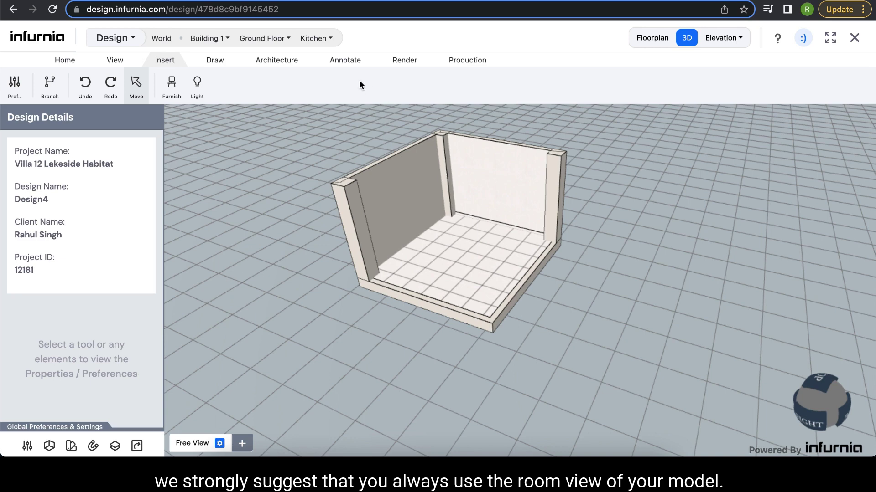
{"action": "left_click", "coordinate": [320, 39]}
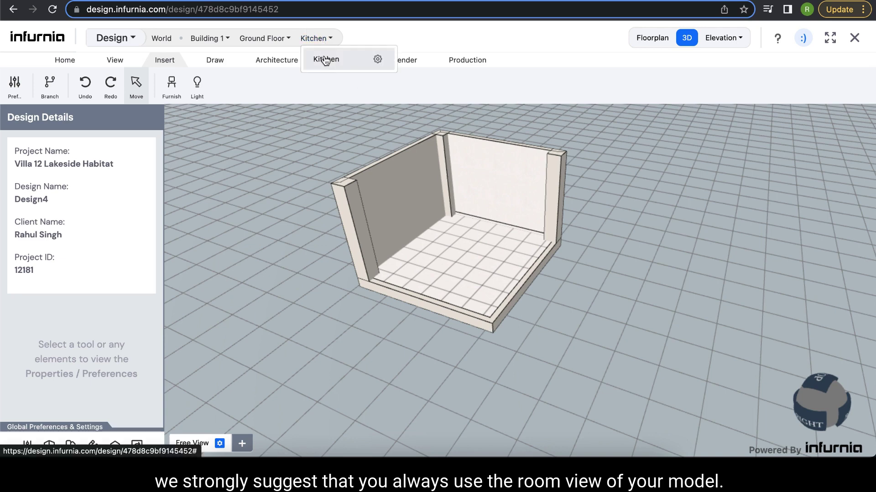
{"action": "left_click", "coordinate": [325, 61]}
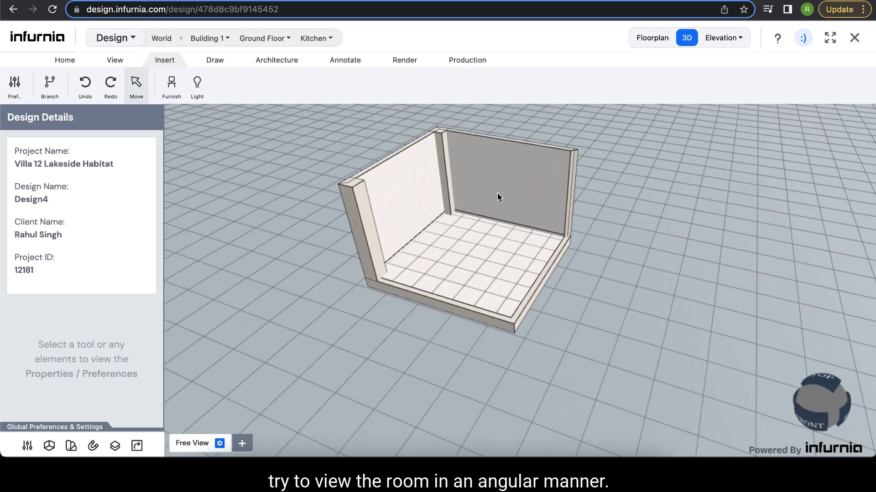
{"action": "scroll", "coordinate": [465, 216], "scroll_direction": "down", "scroll_amount": 2}
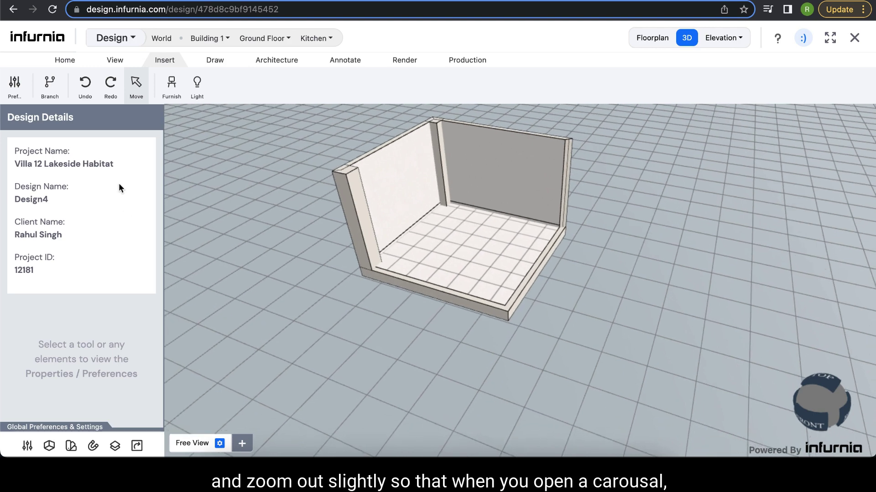
Step: Place the second one-shutter base unit from the kitchen's shutter units on the floor against the grey rear wall
{"action": "left_click", "coordinate": [171, 86]}
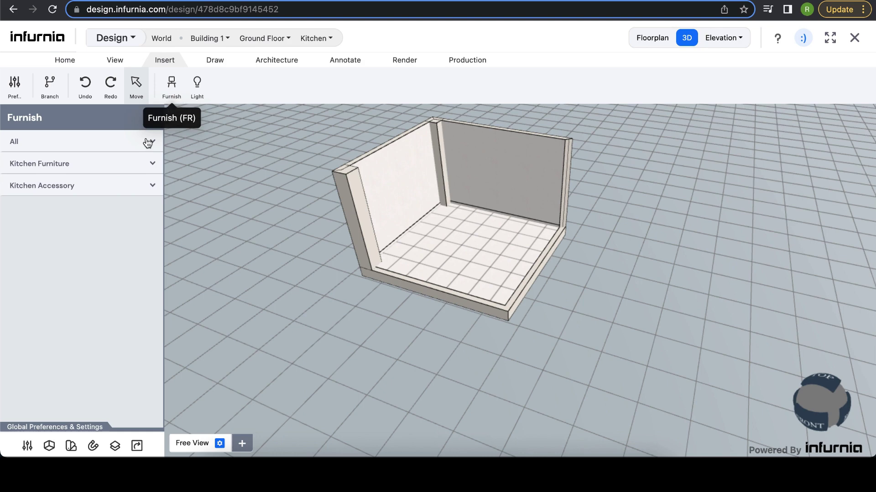
{"action": "left_click", "coordinate": [109, 178]}
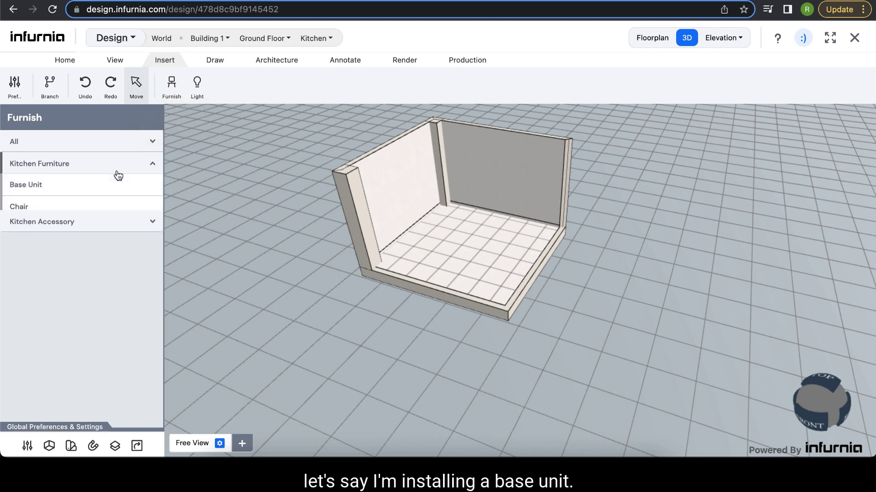
{"action": "left_click", "coordinate": [28, 187]}
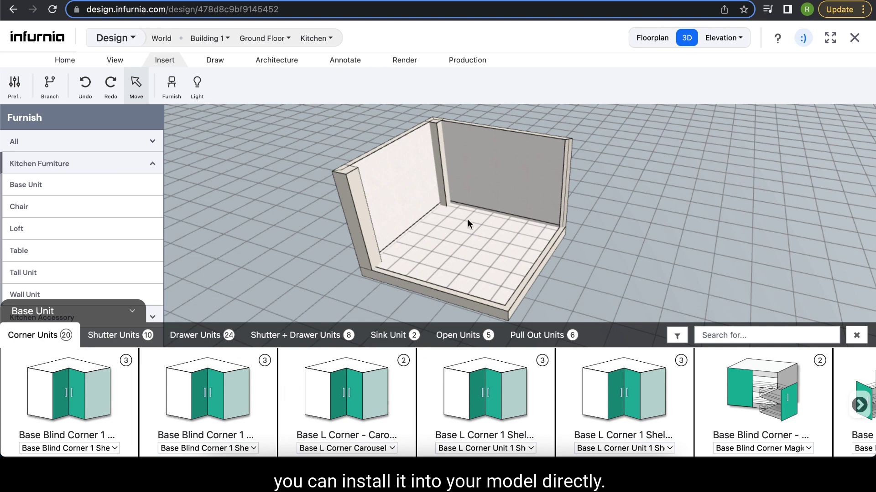
{"action": "left_click", "coordinate": [114, 335]}
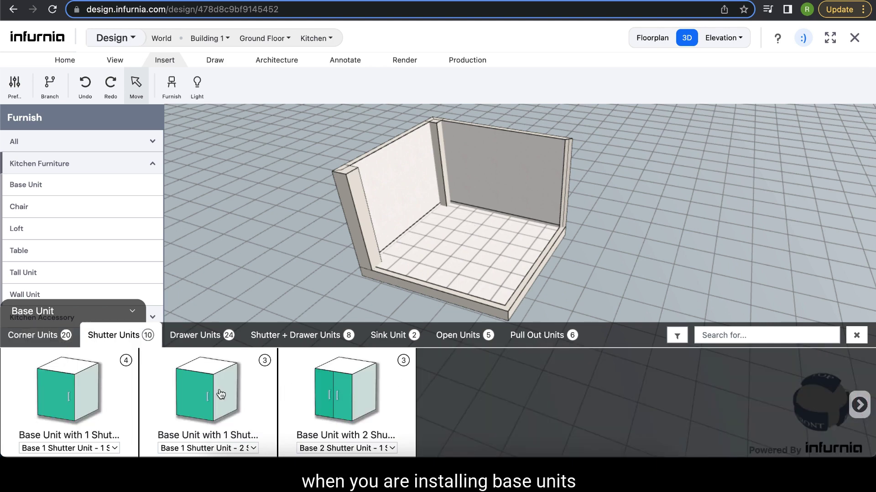
{"action": "left_click", "coordinate": [206, 389]}
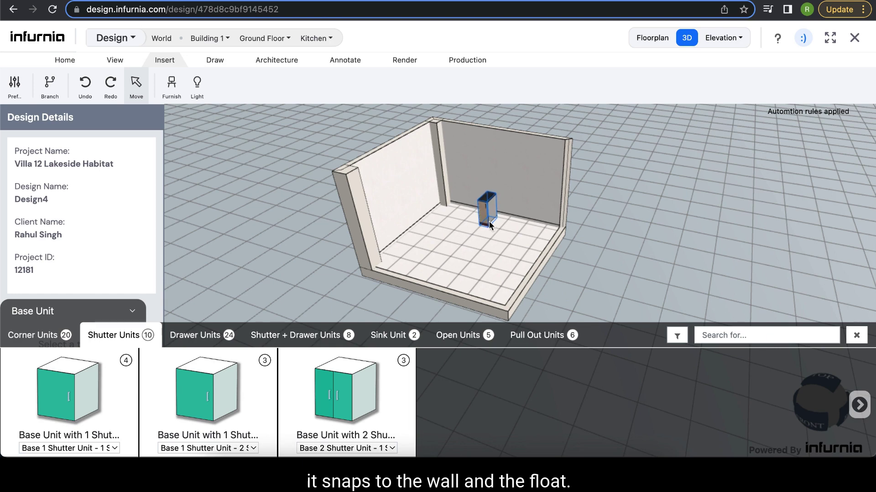
{"action": "left_click", "coordinate": [495, 218]}
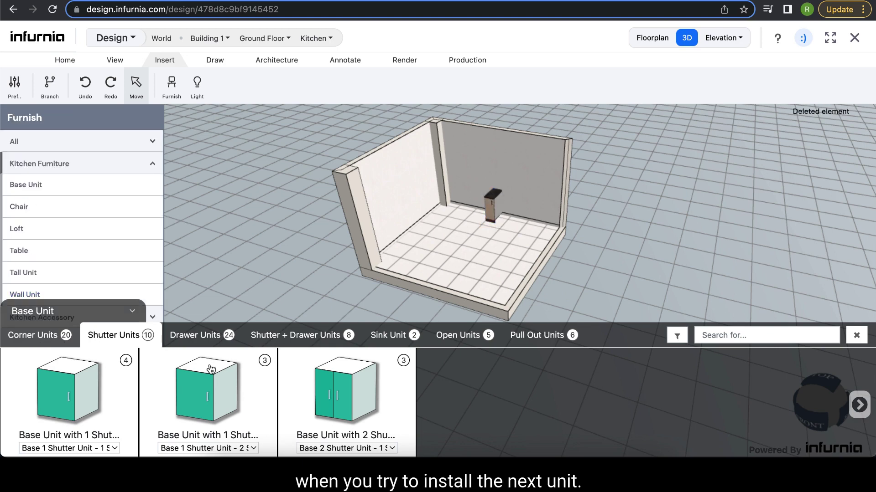
Step: Place the 2 Drawer Unit - M,XL - SD - 900W, 560D against the grey rear wall, directly beside the one-shutter base unit
{"action": "left_click", "coordinate": [196, 335]}
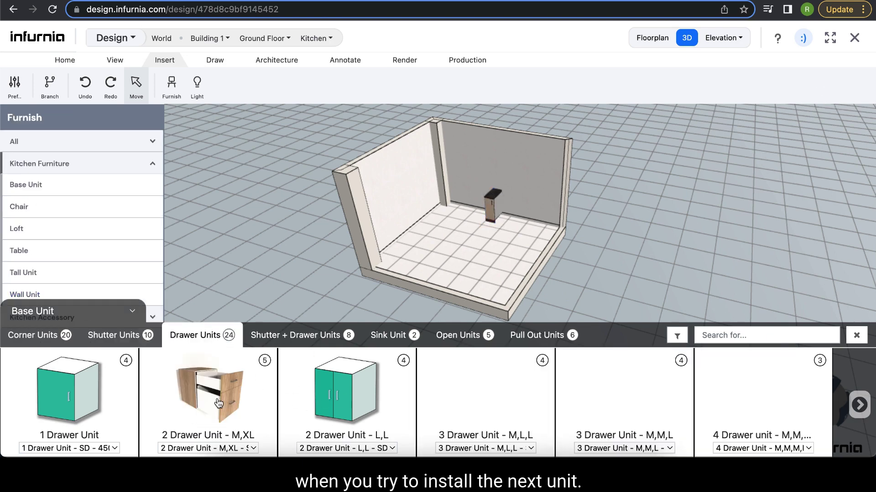
{"action": "left_click", "coordinate": [240, 448]}
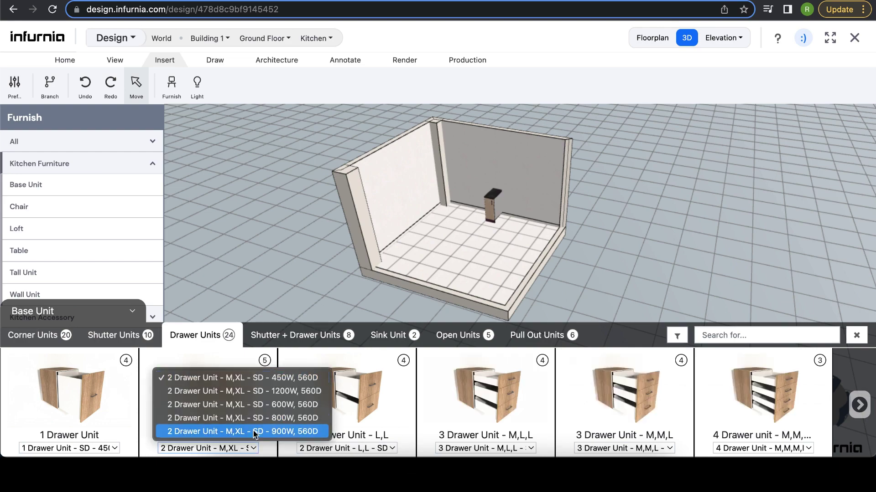
{"action": "left_click", "coordinate": [252, 431]}
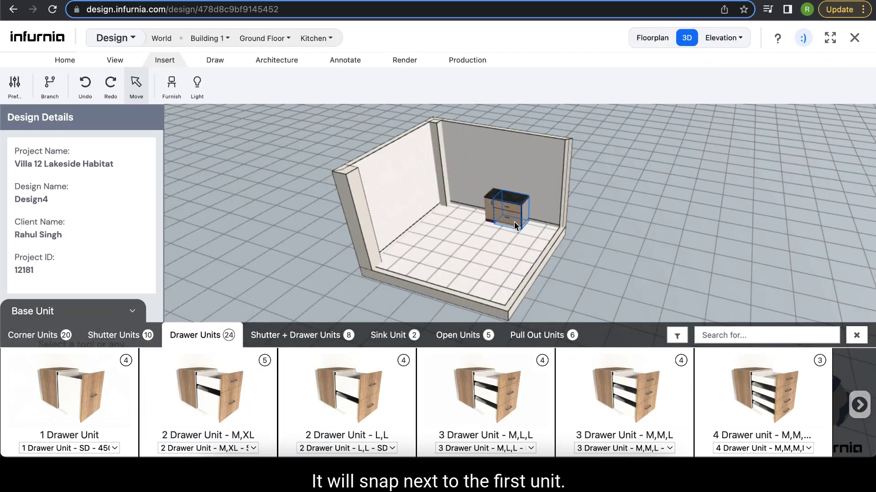
{"action": "left_click", "coordinate": [514, 222]}
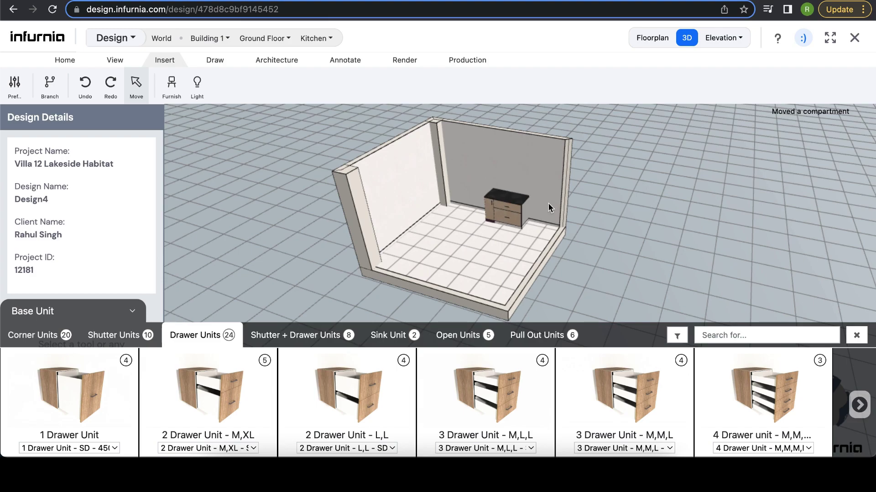
{"action": "left_click", "coordinate": [132, 311]}
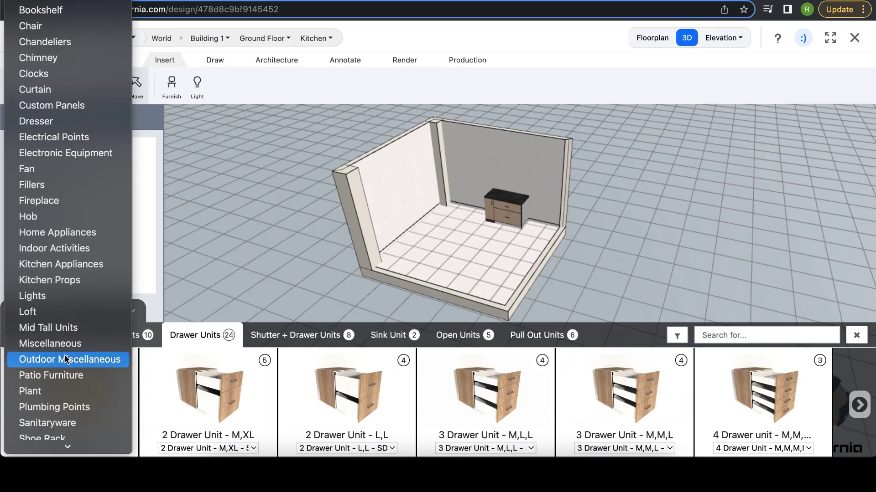
{"action": "left_click", "coordinate": [857, 335]}
{"action": "left_click", "coordinate": [856, 335]}
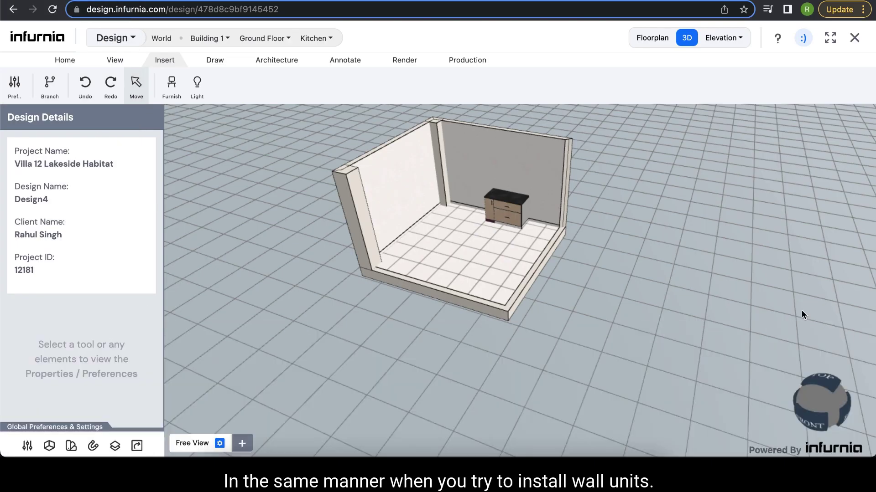
Step: Place the kitchen shutter wall unit 1SH1WS, 300 mm wide, on the grey rear wall above the base units
{"action": "left_click", "coordinate": [171, 85]}
{"action": "left_click", "coordinate": [88, 164]}
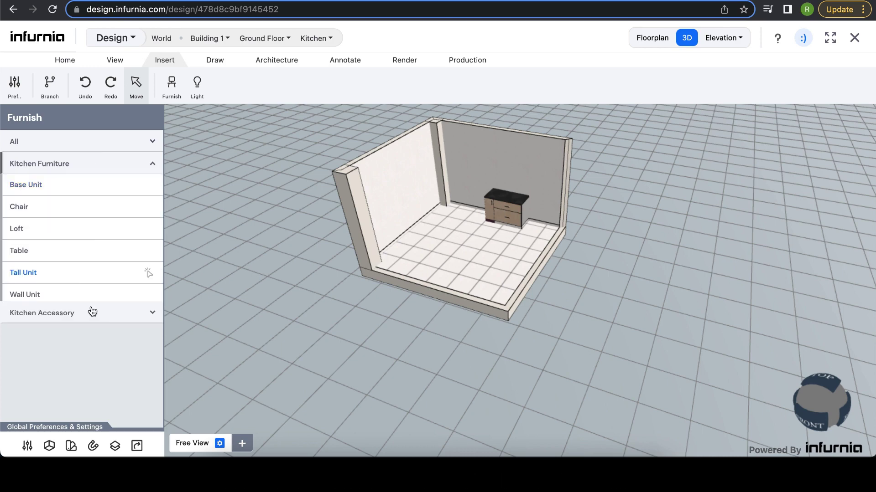
{"action": "left_click", "coordinate": [32, 294]}
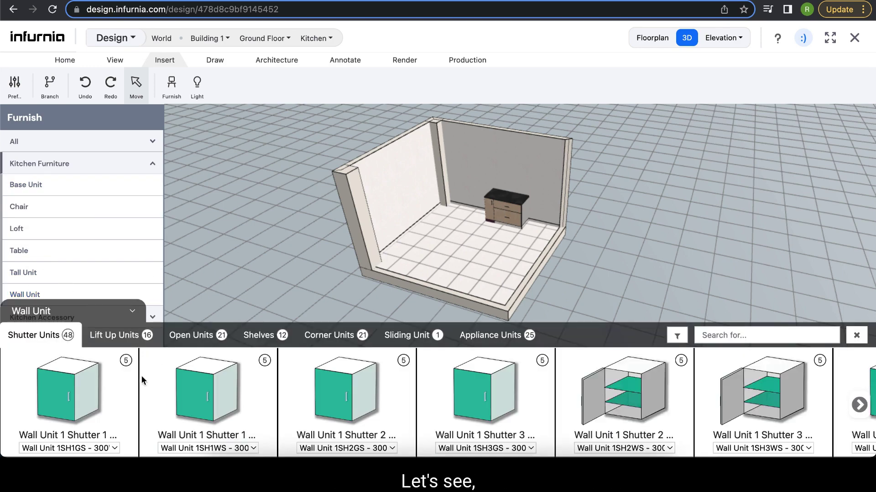
{"action": "left_click", "coordinate": [195, 370]}
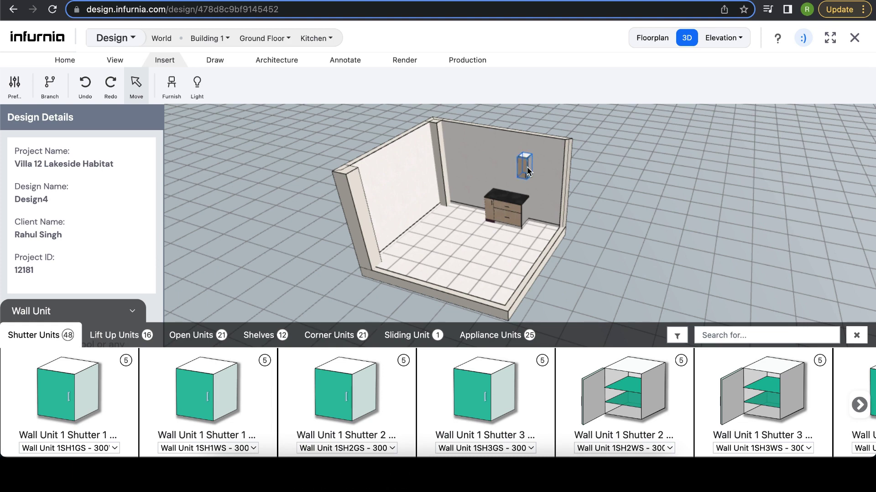
{"action": "left_click", "coordinate": [527, 171]}
{"action": "key", "text": "Escape"}
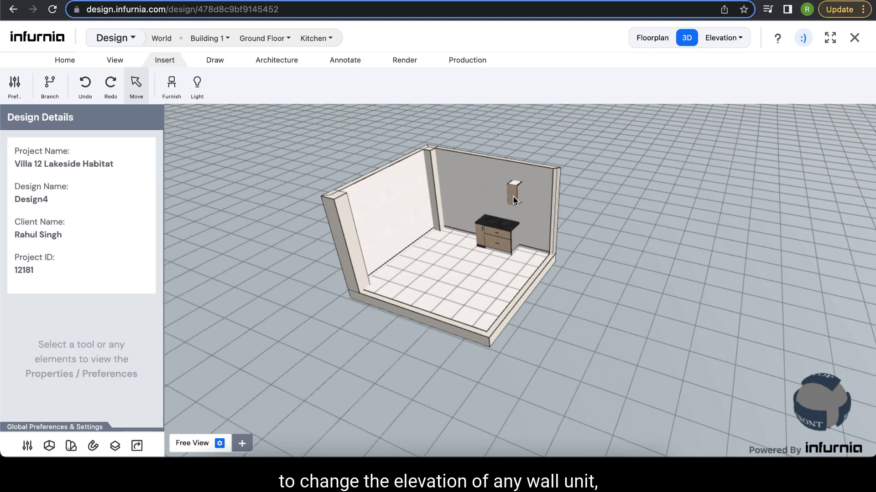
Step: Set the wall unit's elevation to 1650 mm in its position and rotation properties
{"action": "left_click", "coordinate": [512, 200]}
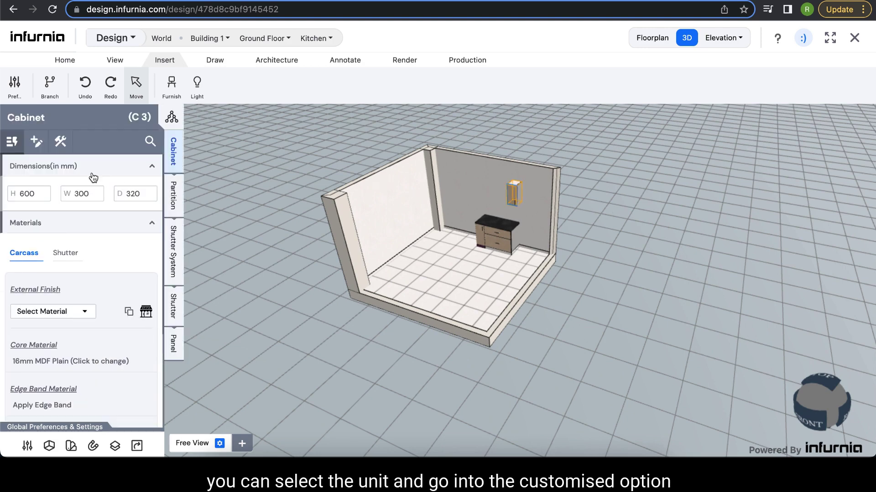
{"action": "left_click", "coordinate": [35, 147]}
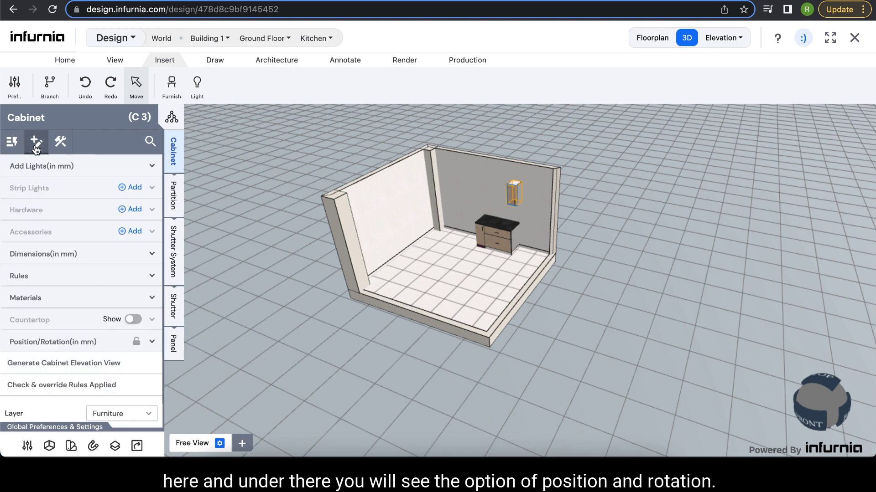
{"action": "scroll", "coordinate": [57, 314], "scroll_direction": "down", "scroll_amount": 1}
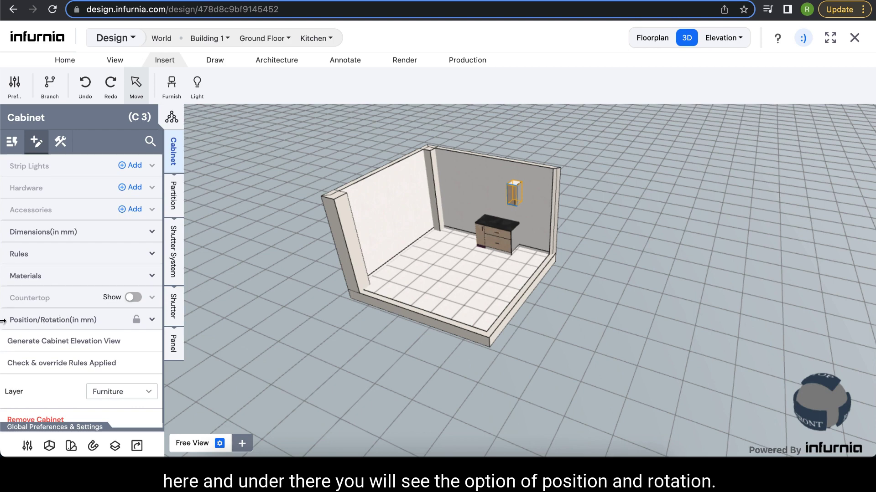
{"action": "left_click", "coordinate": [108, 325]}
{"action": "scroll", "coordinate": [69, 337], "scroll_direction": "down", "scroll_amount": 2}
{"action": "left_click_drag", "start_coordinate": [34, 347], "coordinate": [12, 347]}
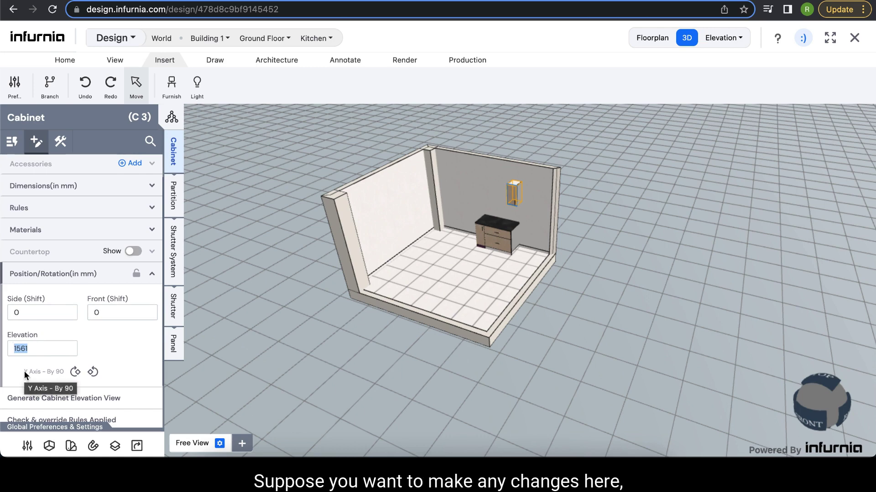
{"action": "type", "text": "1650"}
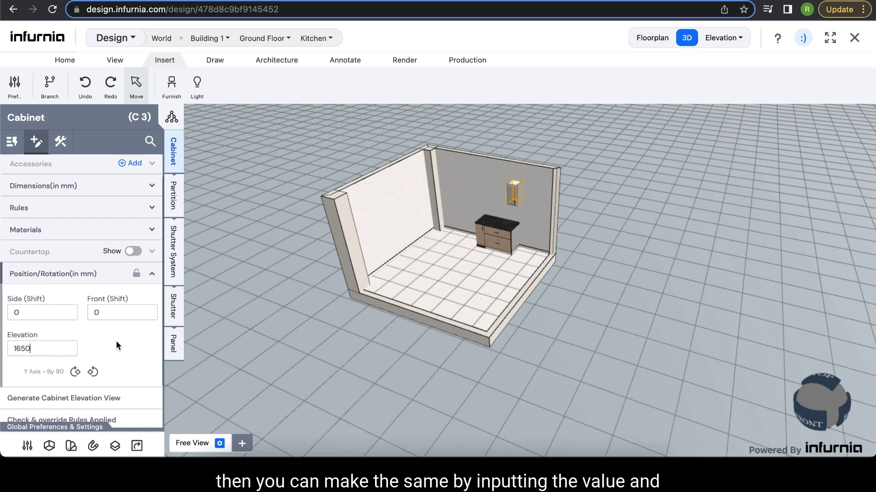
{"action": "key", "text": "Return"}
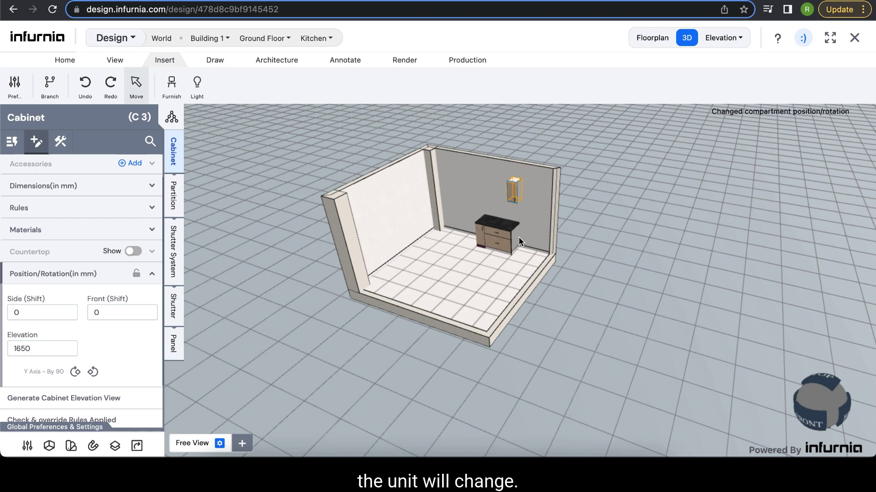
{"action": "left_click", "coordinate": [510, 156]}
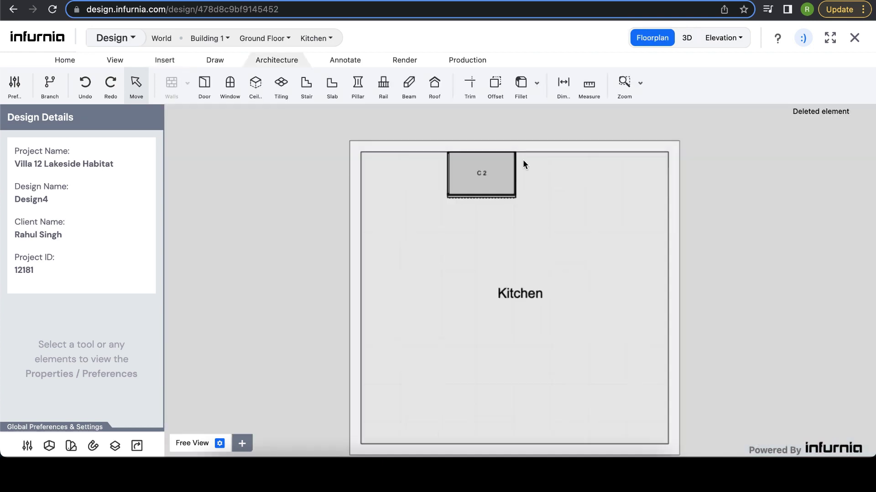
Step: Move drawer cabinet C 2 by its upper-left corner to the kitchen's upper-left inner corner with the Offset tool in graphical distance mode
{"action": "scroll", "coordinate": [523, 161], "scroll_direction": "up", "scroll_amount": 2}
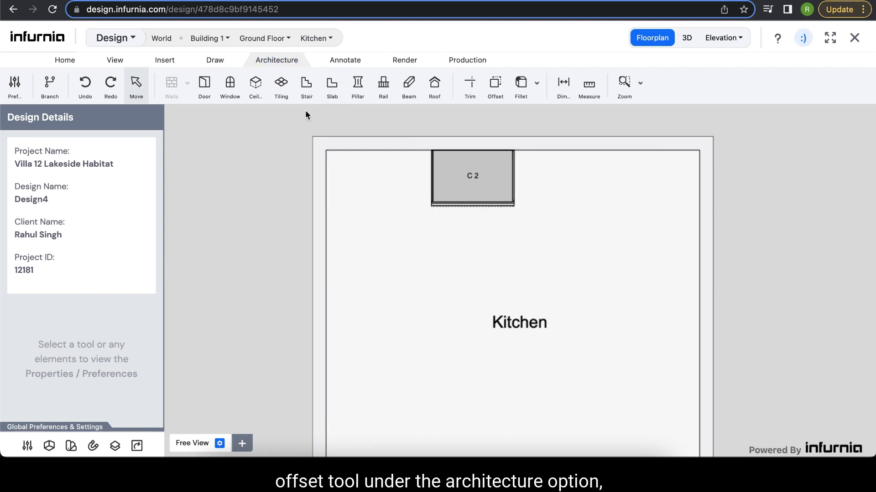
{"action": "left_click", "coordinate": [487, 169]}
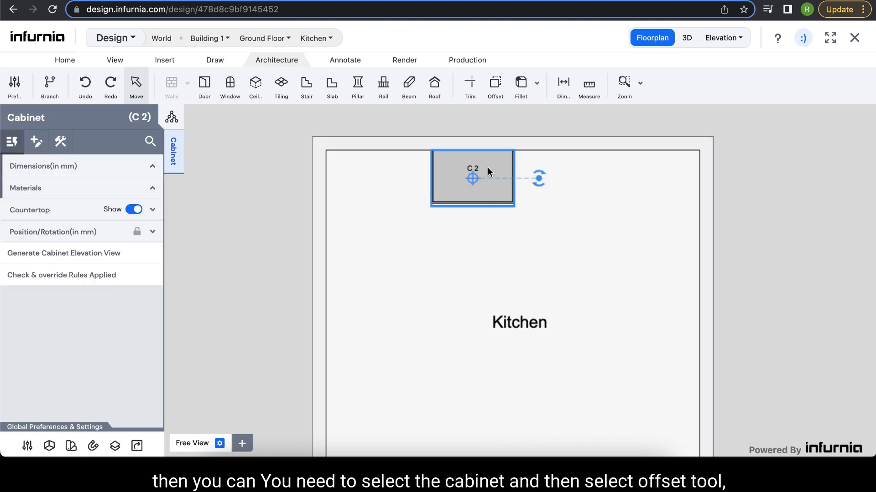
{"action": "left_click", "coordinate": [495, 94]}
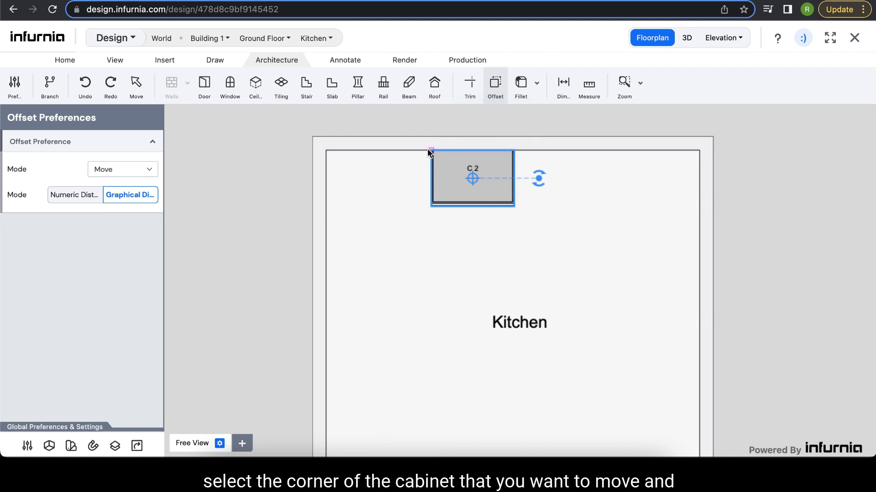
{"action": "left_click", "coordinate": [427, 149]}
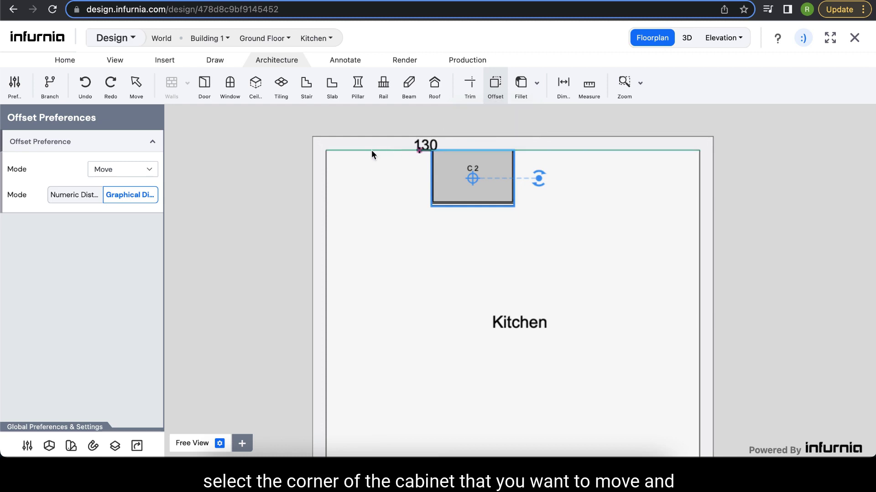
{"action": "left_click", "coordinate": [326, 151]}
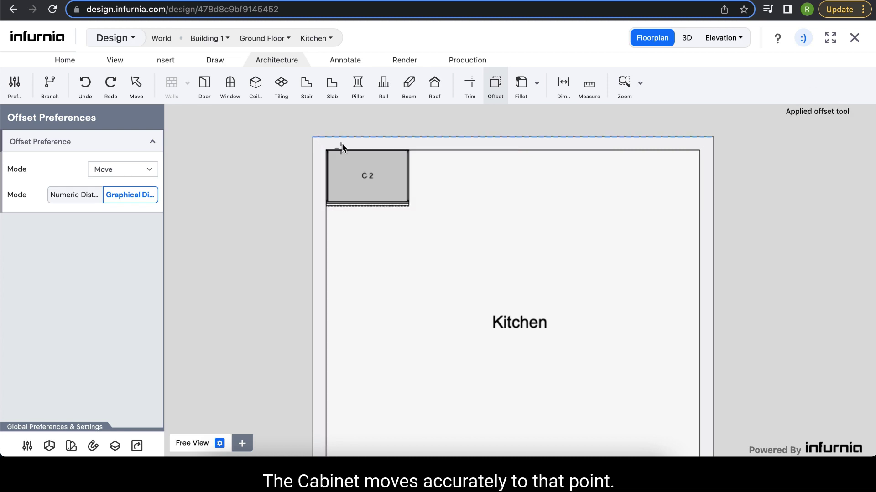
{"action": "left_click", "coordinate": [335, 163]}
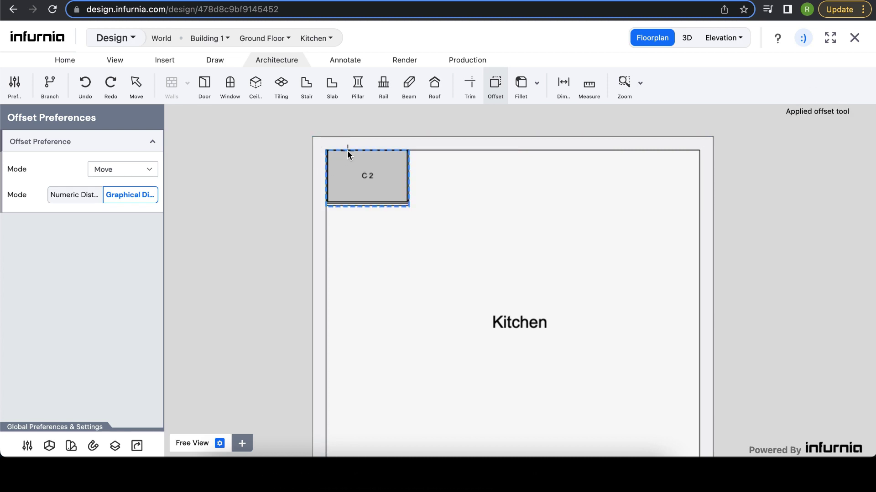
{"action": "left_click", "coordinate": [347, 153]}
Step: Move the drawer cabinet off the wall towards the kitchen's centre without snapping, rotate it 90 degrees counterclockwise, and view it in 3D
{"action": "left_click_drag", "start_coordinate": [399, 180], "coordinate": [480, 182]}
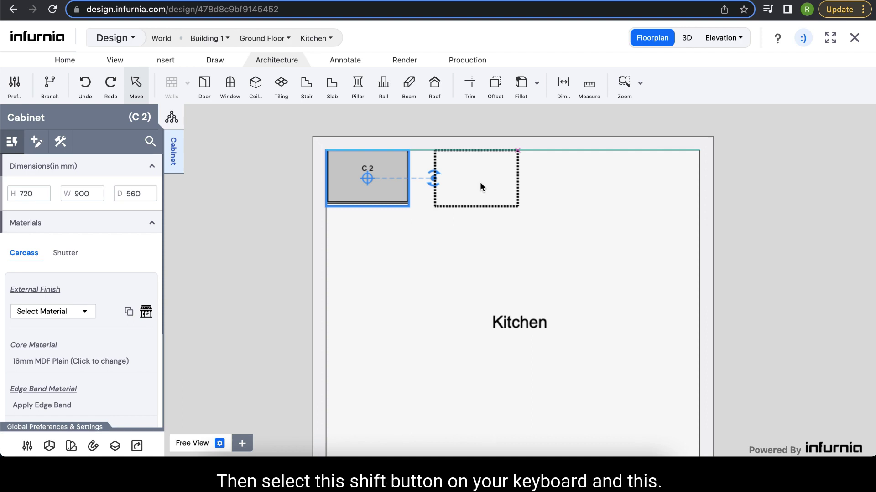
{"action": "left_click_drag", "start_coordinate": [480, 182], "coordinate": [462, 282], "text": "shift"}
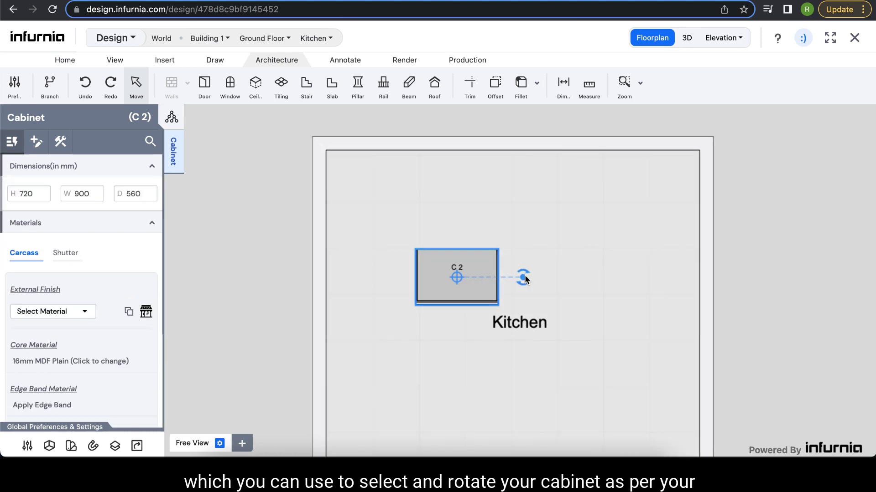
{"action": "left_click_drag", "start_coordinate": [523, 278], "coordinate": [458, 231]}
{"action": "left_click", "coordinate": [687, 39]}
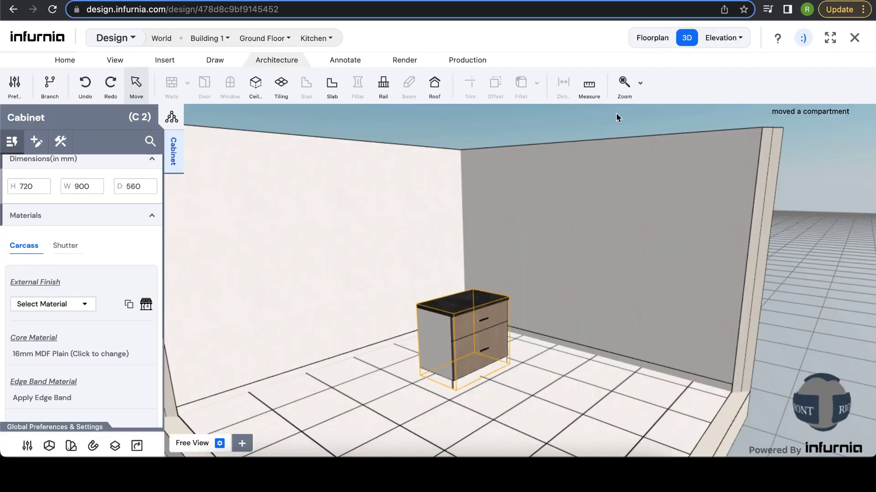
{"action": "left_click_drag", "start_coordinate": [591, 294], "coordinate": [783, 287]}
{"action": "left_click", "coordinate": [589, 325]}
{"action": "left_click", "coordinate": [832, 278]}
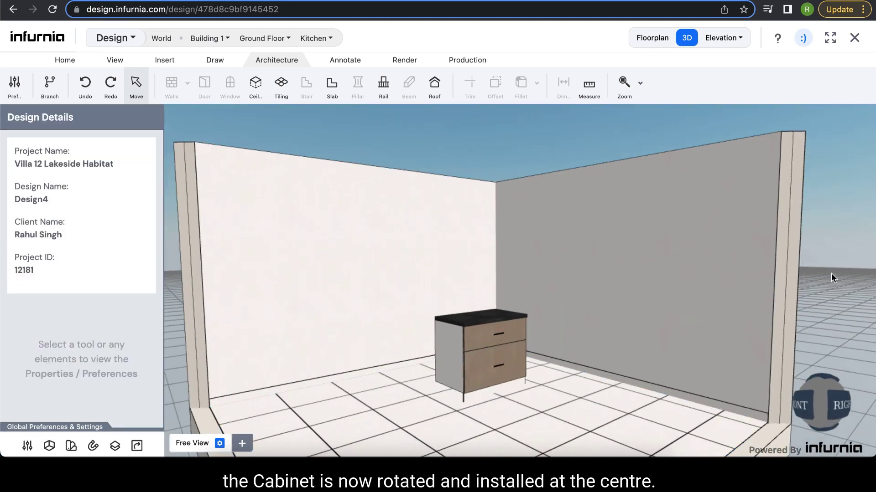
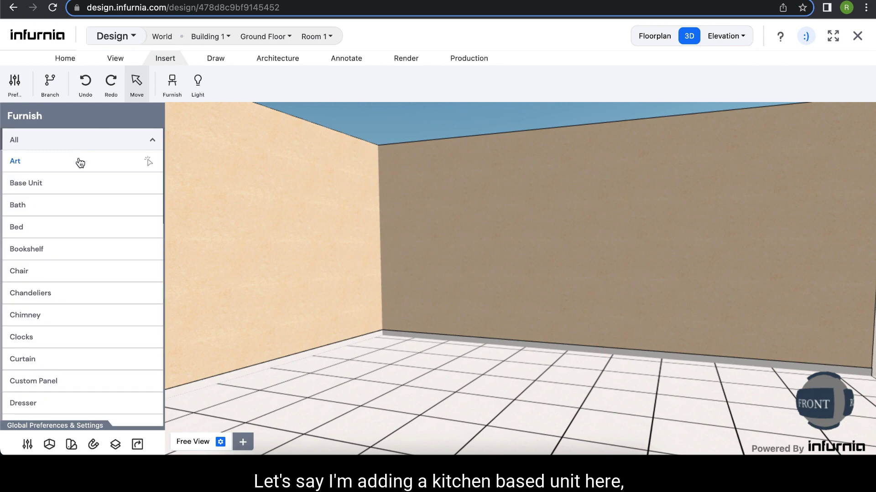
Step: Place the Base 1 Shutter Unit - 2 Shelf 600W, 560D, 720H on the floor of Room 1 against the rear wall
{"action": "left_click", "coordinate": [80, 182]}
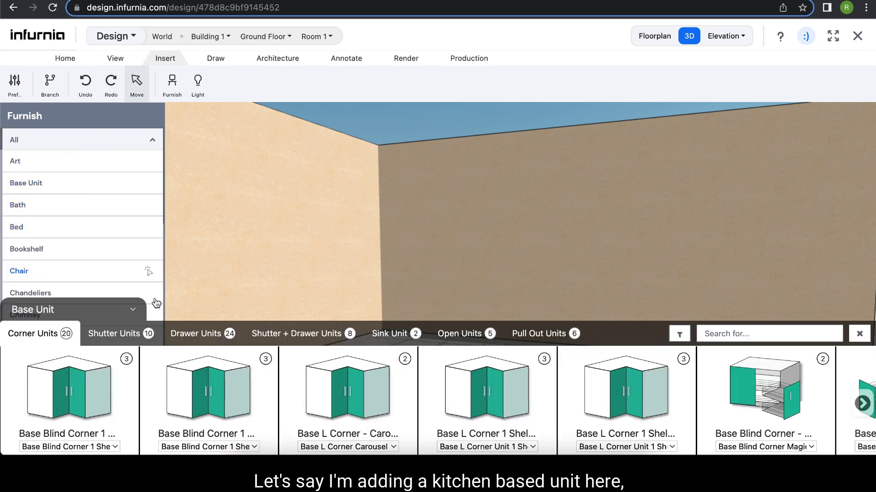
{"action": "left_click", "coordinate": [107, 340]}
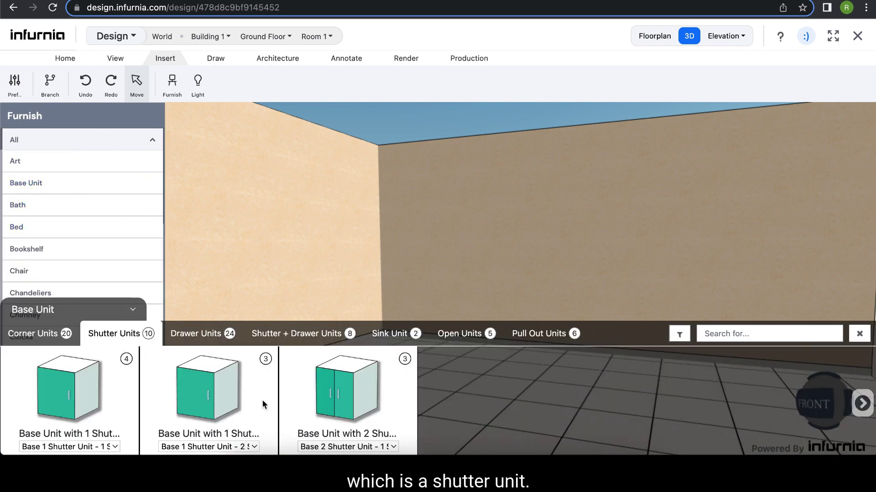
{"action": "left_click", "coordinate": [224, 446]}
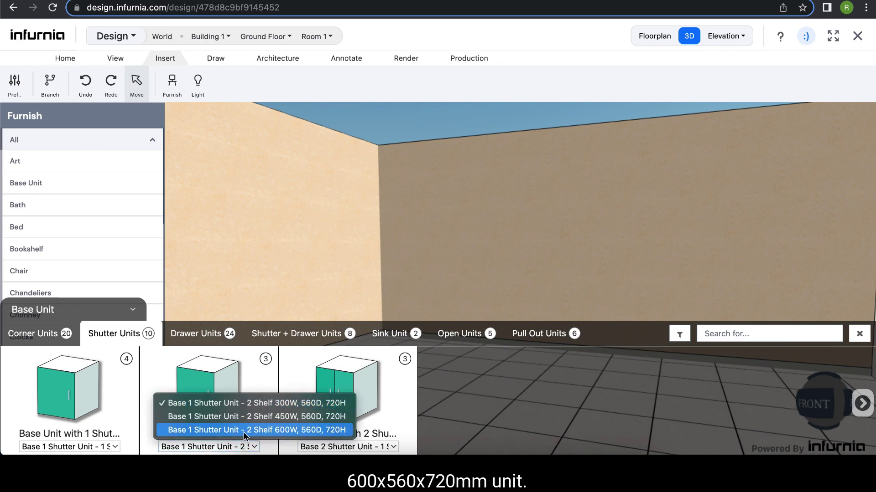
{"action": "left_click", "coordinate": [245, 432]}
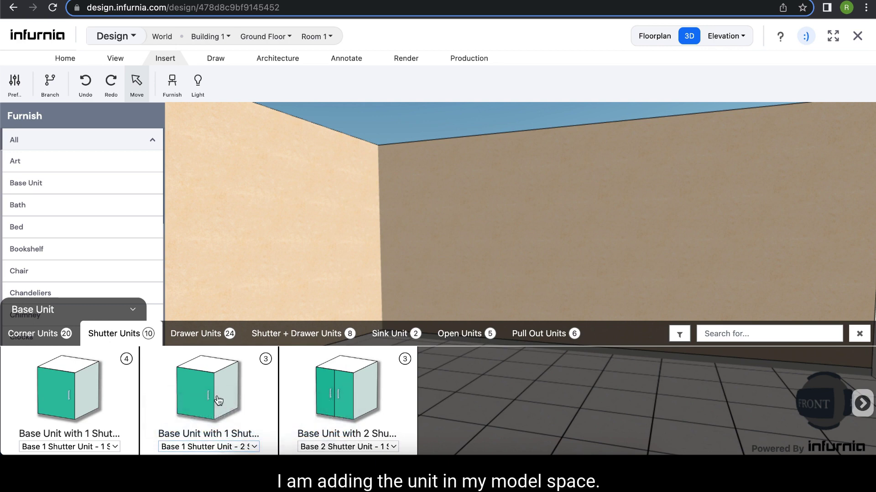
{"action": "left_click", "coordinate": [209, 395]}
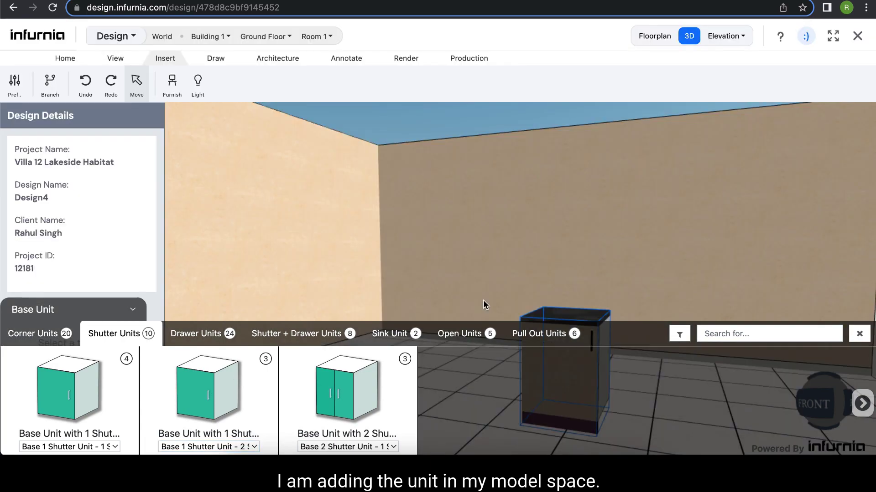
{"action": "left_click", "coordinate": [478, 253]}
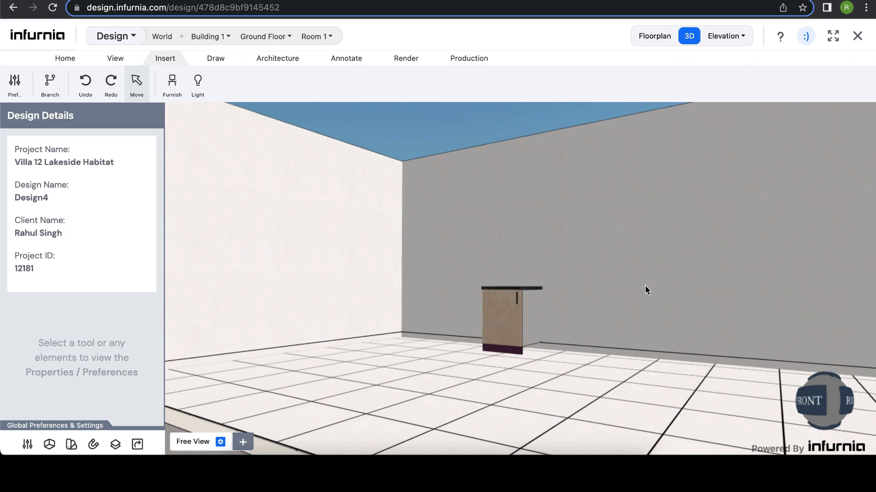
{"action": "left_click", "coordinate": [511, 319]}
{"action": "left_click", "coordinate": [622, 317]}
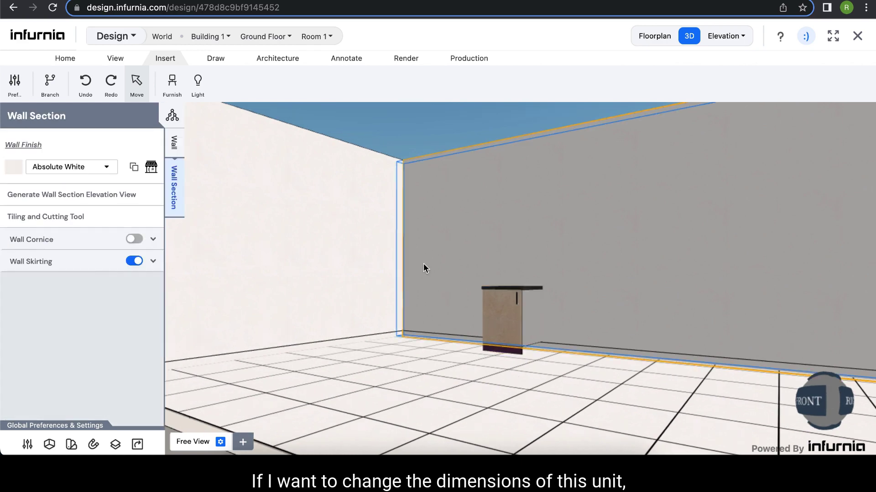
Step: Set the height of the base shutter cabinet against the rear wall to 900 mm
{"action": "left_click", "coordinate": [532, 311]}
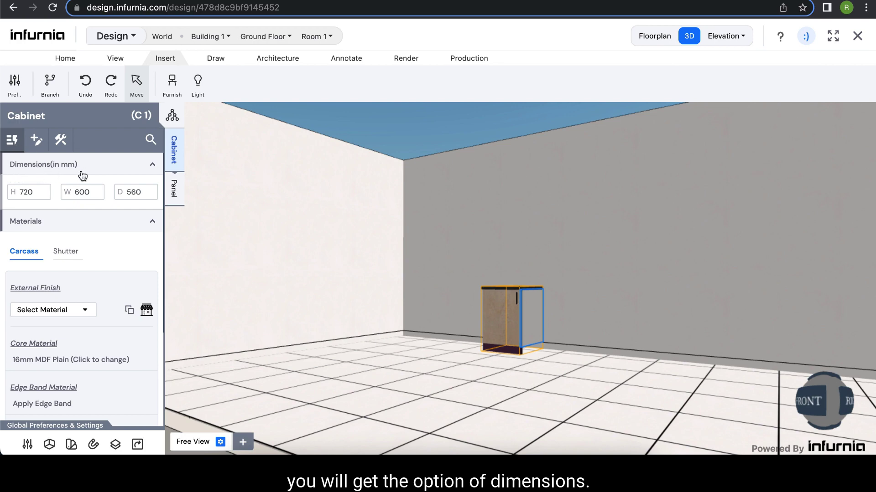
{"action": "left_click", "coordinate": [37, 148]}
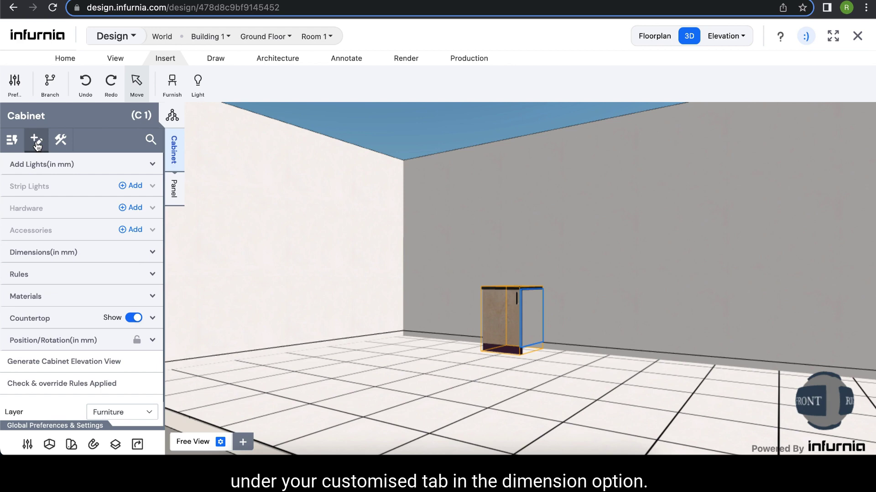
{"action": "left_click", "coordinate": [98, 251]}
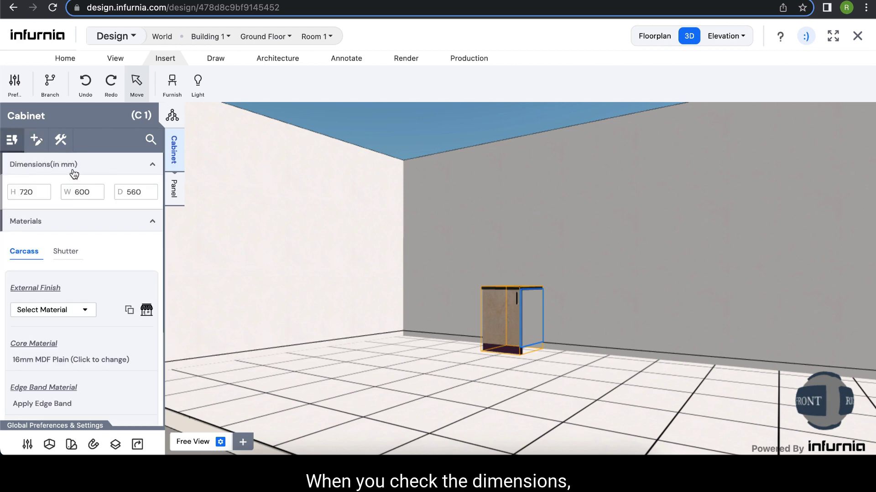
{"action": "left_click", "coordinate": [39, 191]}
{"action": "left_click_drag", "start_coordinate": [39, 191], "coordinate": [19, 192]}
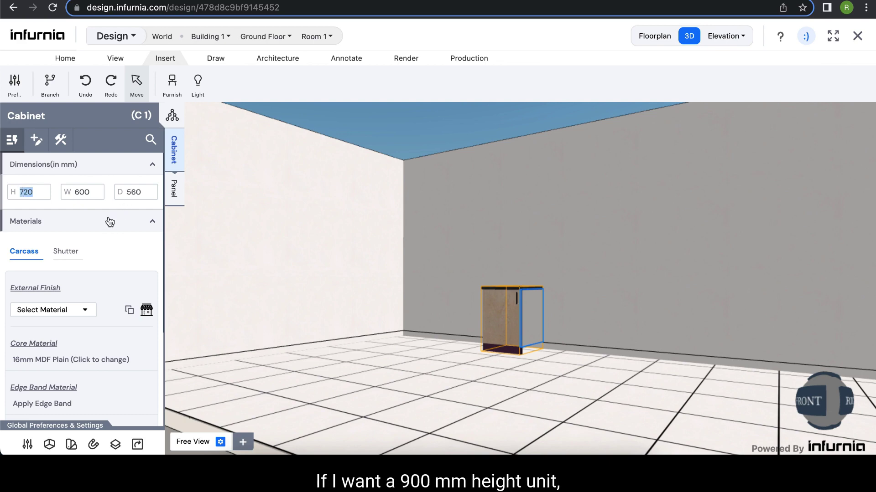
{"action": "type", "text": "900"}
{"action": "key", "text": "Return"}
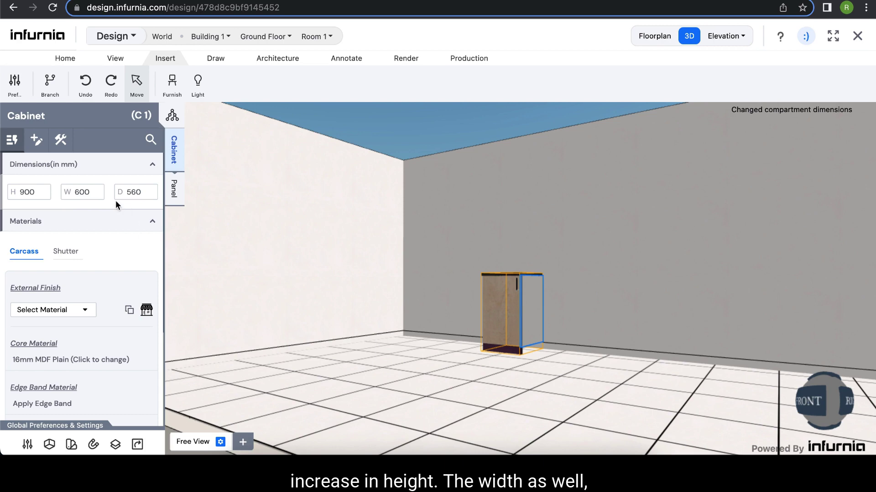
Step: Set the base shutter cabinet's width to 450 mm and its depth to 450 mm
{"action": "left_click_drag", "start_coordinate": [91, 192], "coordinate": [71, 192]}
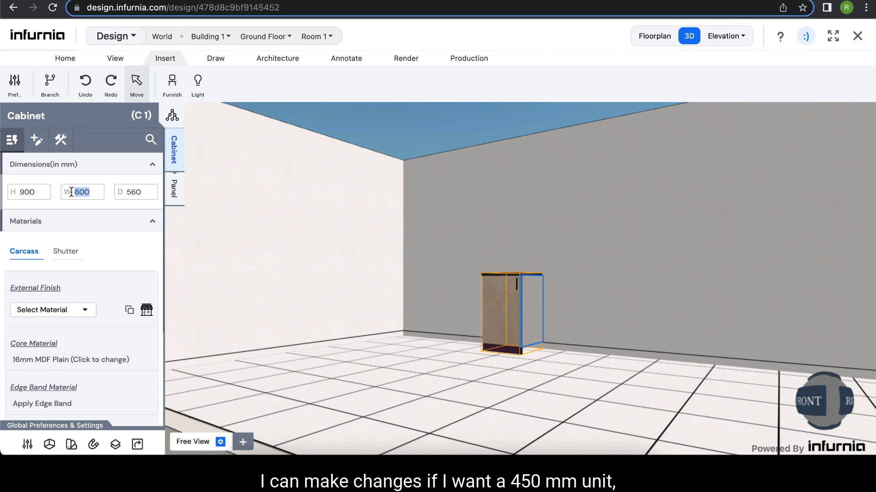
{"action": "type", "text": "450"}
{"action": "key", "text": "Return"}
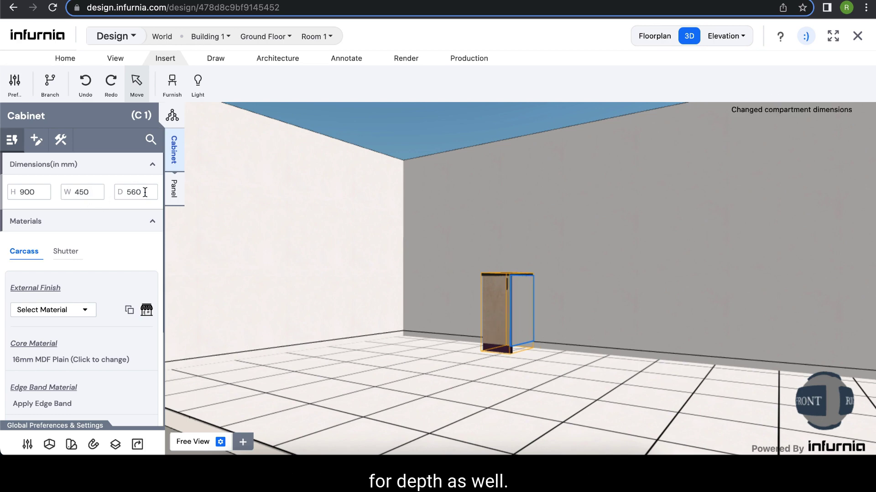
{"action": "double_click", "coordinate": [145, 192]}
{"action": "type", "text": "45"}
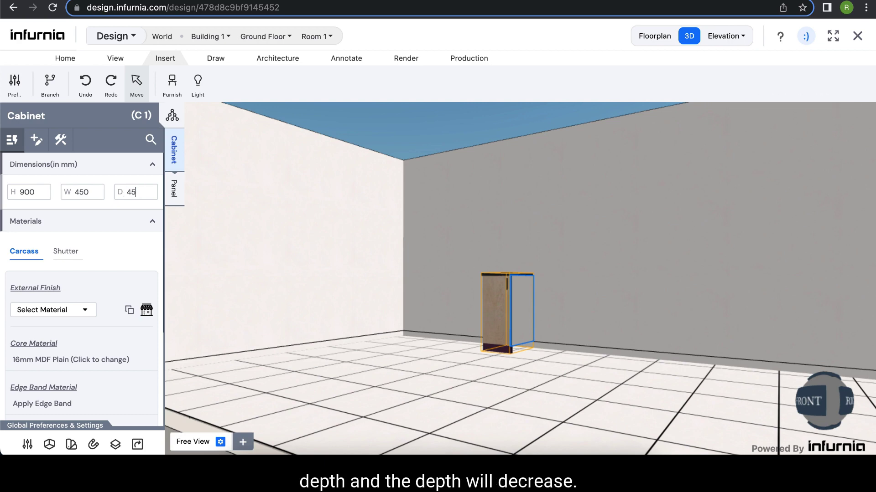
{"action": "type", "text": "0"}
{"action": "left_click", "coordinate": [114, 217]}
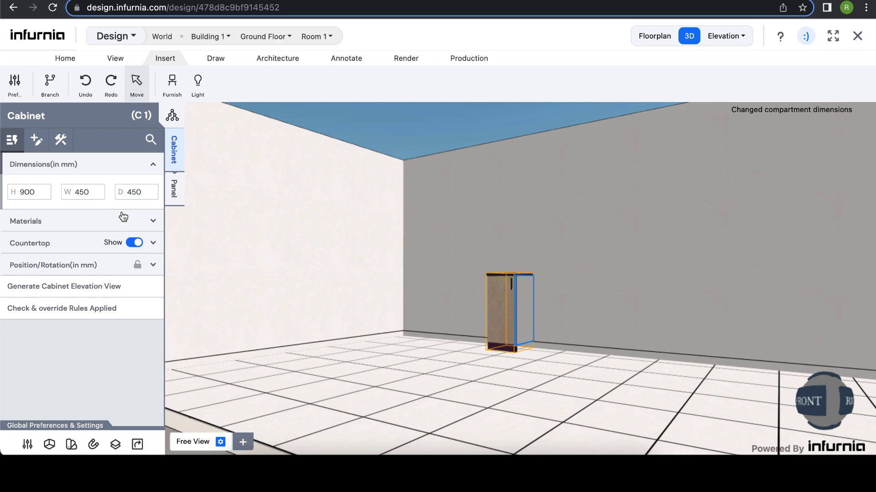
Step: Place the Base Blind Corner 1 Shelf - LHS, 900W unit in the room's corner beside the rear wall
{"action": "left_click_drag", "start_coordinate": [605, 313], "coordinate": [598, 327]}
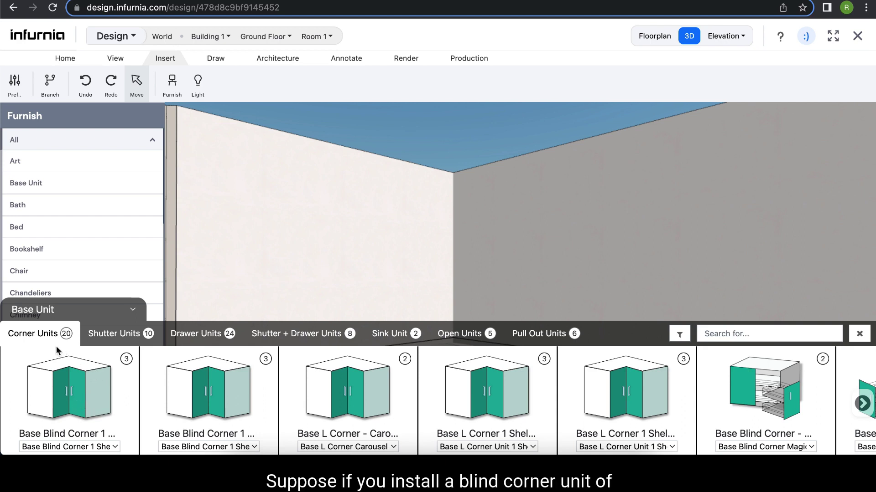
{"action": "left_click", "coordinate": [110, 446]}
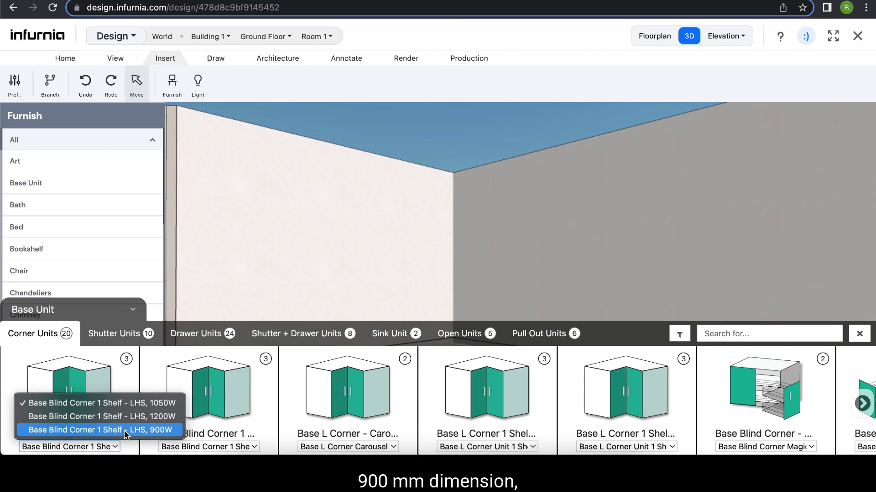
{"action": "left_click", "coordinate": [126, 430]}
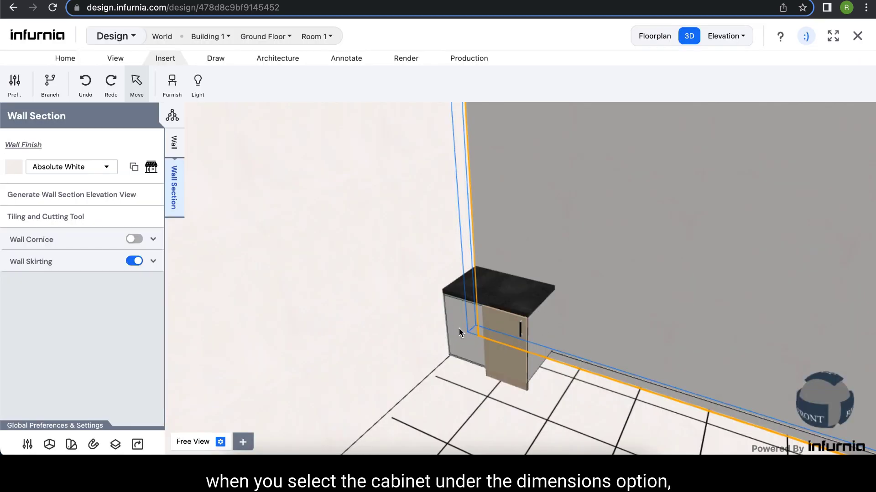
Step: Set the blind corner unit's height to 900 mm in its dimensions
{"action": "left_click", "coordinate": [460, 333]}
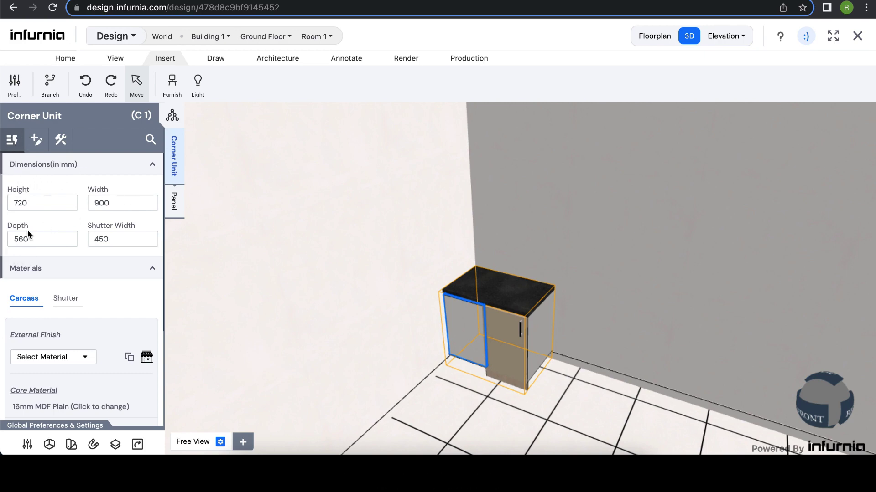
{"action": "double_click", "coordinate": [53, 201]}
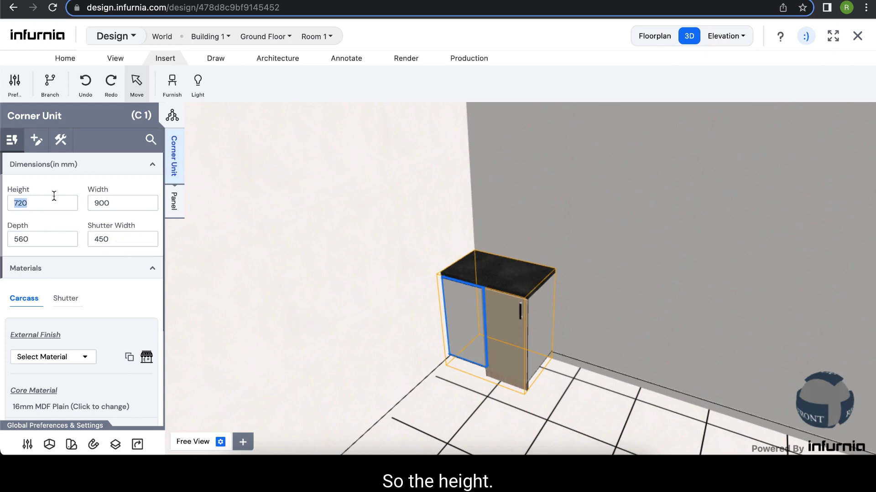
{"action": "left_click", "coordinate": [35, 203]}
{"action": "double_click", "coordinate": [16, 201]}
{"action": "type", "text": "900"}
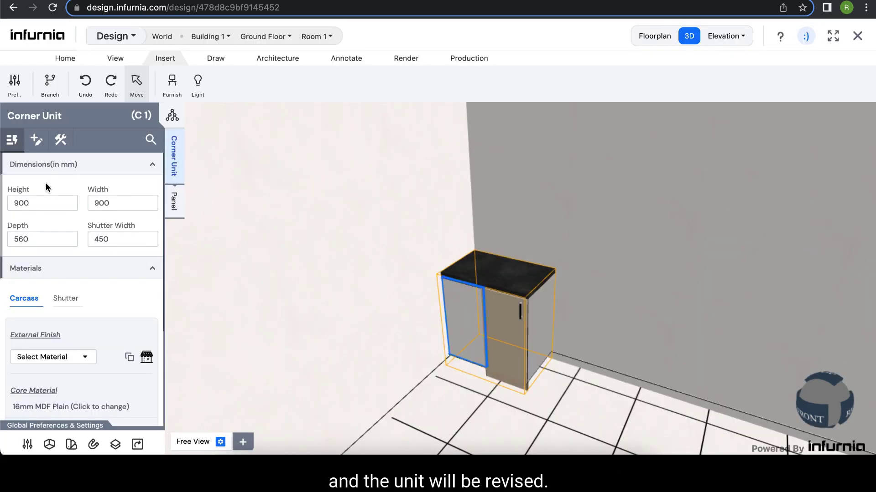
{"action": "left_click_drag", "start_coordinate": [631, 352], "coordinate": [506, 367]}
{"action": "left_click", "coordinate": [466, 339]}
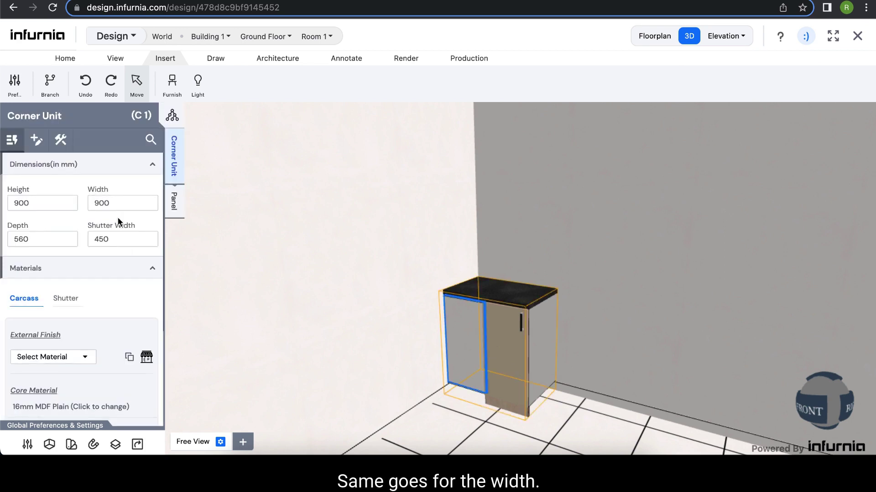
Step: Set the blind corner unit's width to 1100 mm and its depth to 450 mm
{"action": "double_click", "coordinate": [116, 201]}
{"action": "type", "text": "11"}
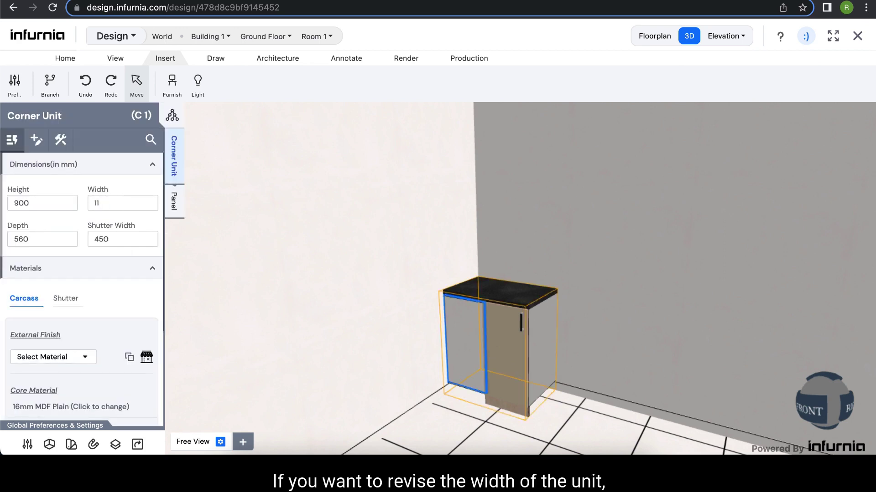
{"action": "type", "text": "00"}
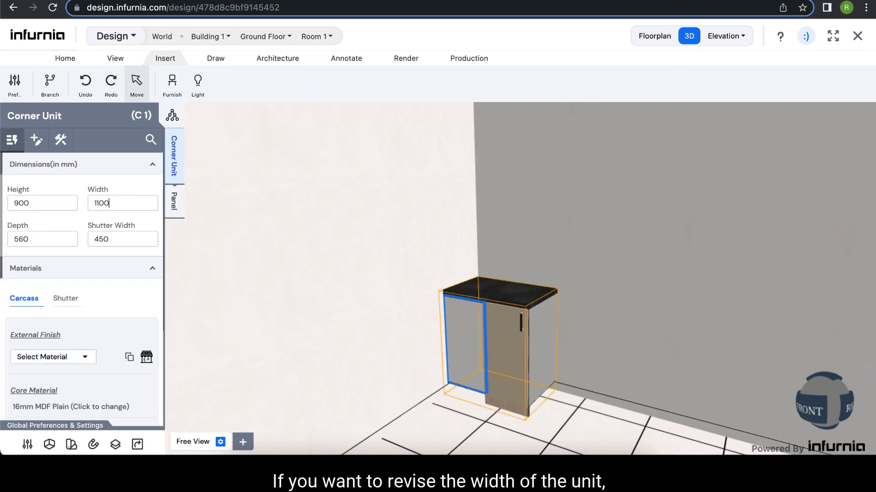
{"action": "left_click", "coordinate": [79, 181]}
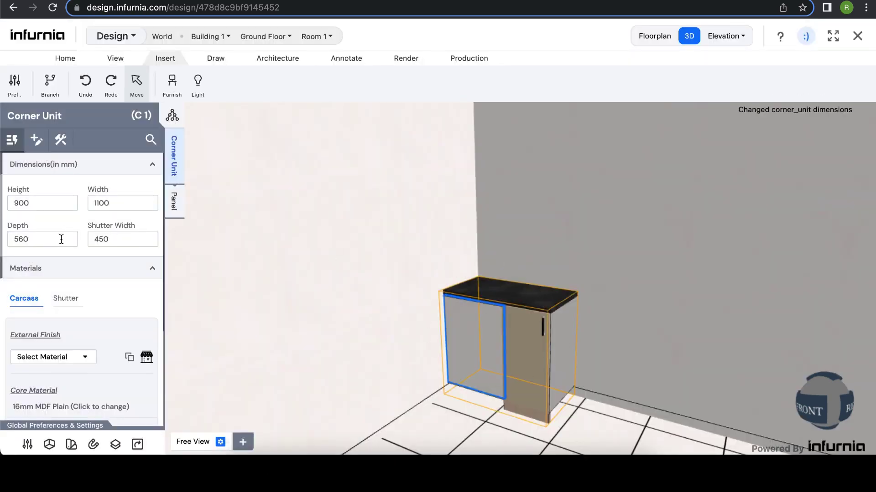
{"action": "left_click_drag", "start_coordinate": [63, 239], "coordinate": [3, 241]}
{"action": "type", "text": "4"}
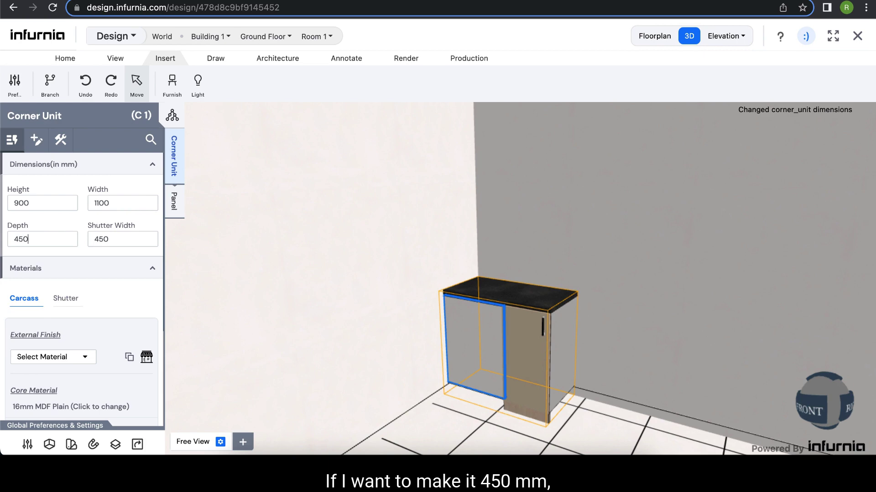
{"action": "left_click", "coordinate": [123, 183]}
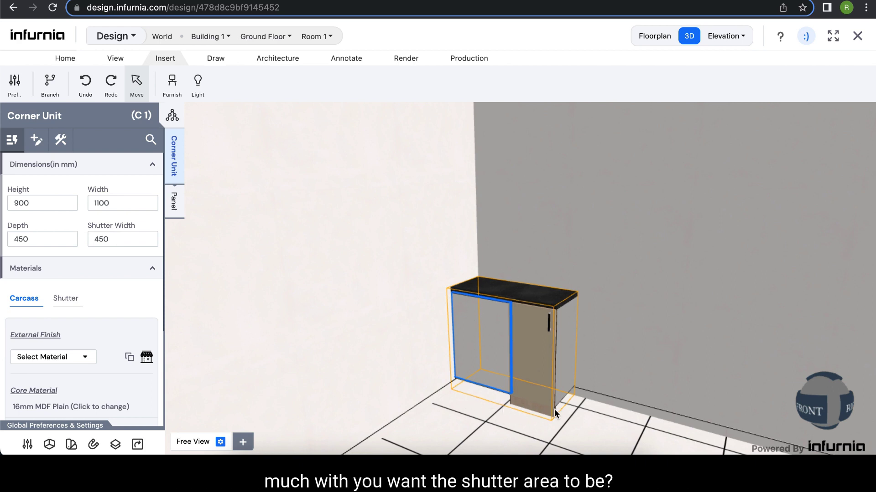
Step: Set the blind corner unit's shutter width to 600 mm and deselect the unit
{"action": "scroll", "coordinate": [546, 383], "scroll_direction": "up", "scroll_amount": 5}
{"action": "left_click", "coordinate": [661, 386]}
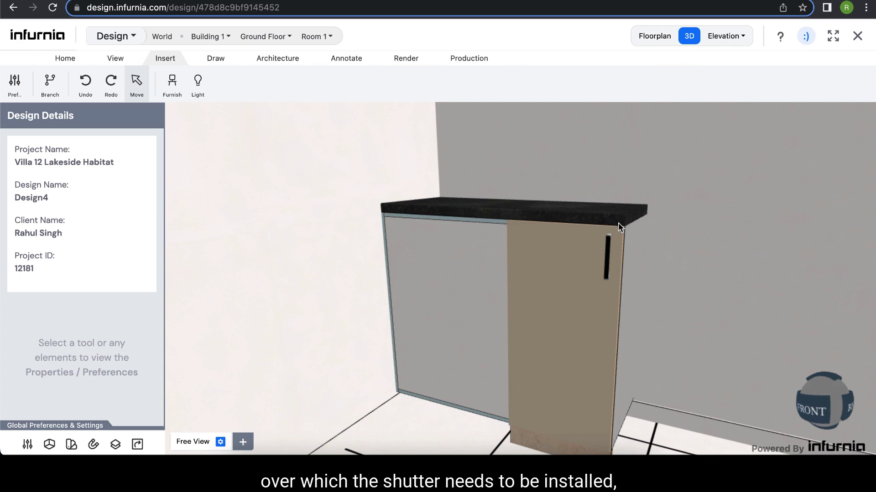
{"action": "left_click", "coordinate": [456, 374]}
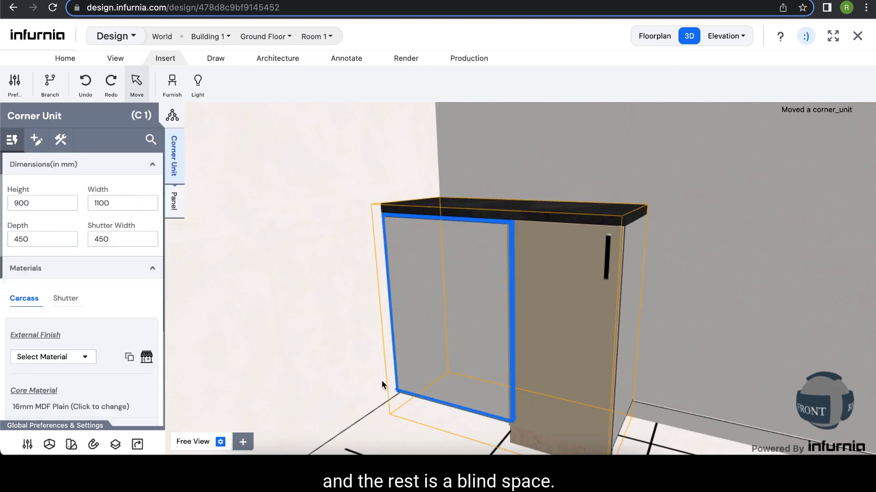
{"action": "left_click_drag", "start_coordinate": [376, 231], "coordinate": [438, 221]}
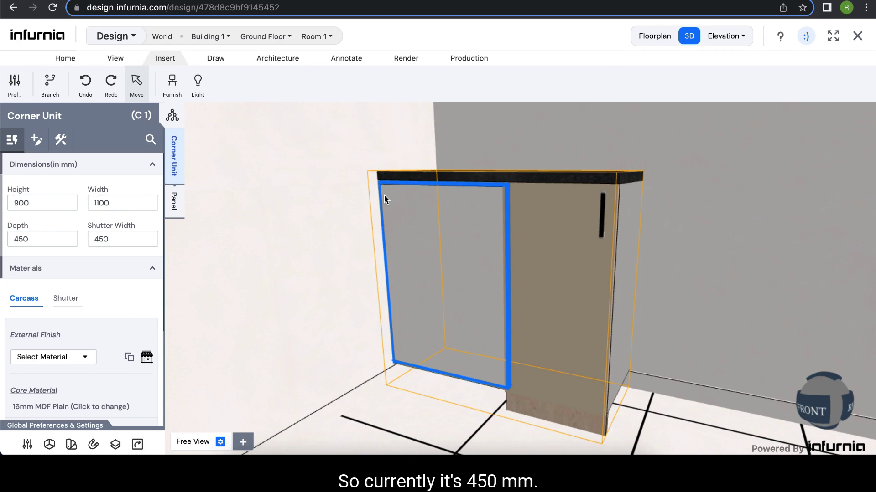
{"action": "left_click", "coordinate": [567, 215]}
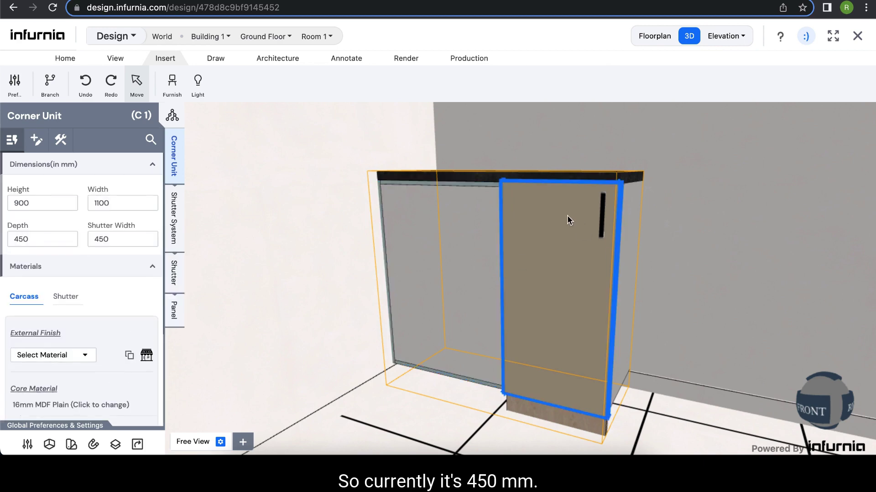
{"action": "left_click_drag", "start_coordinate": [139, 234], "coordinate": [89, 239]}
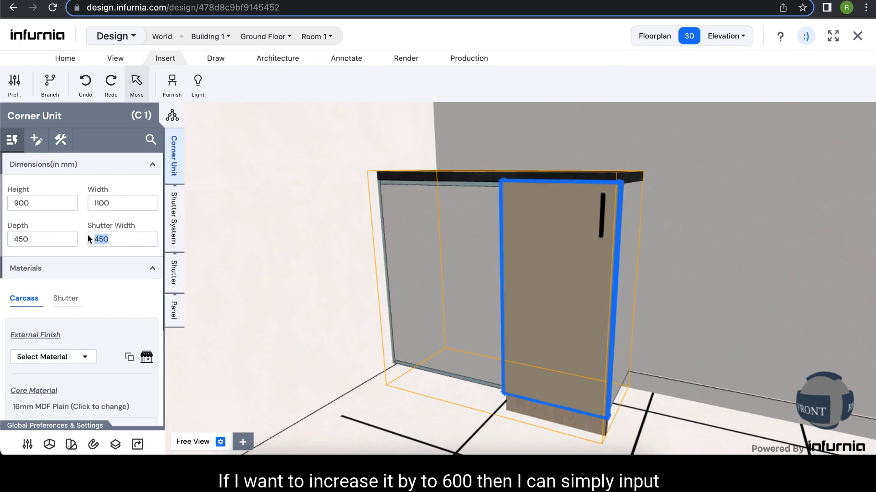
{"action": "type", "text": "600"}
{"action": "left_click", "coordinate": [154, 218]}
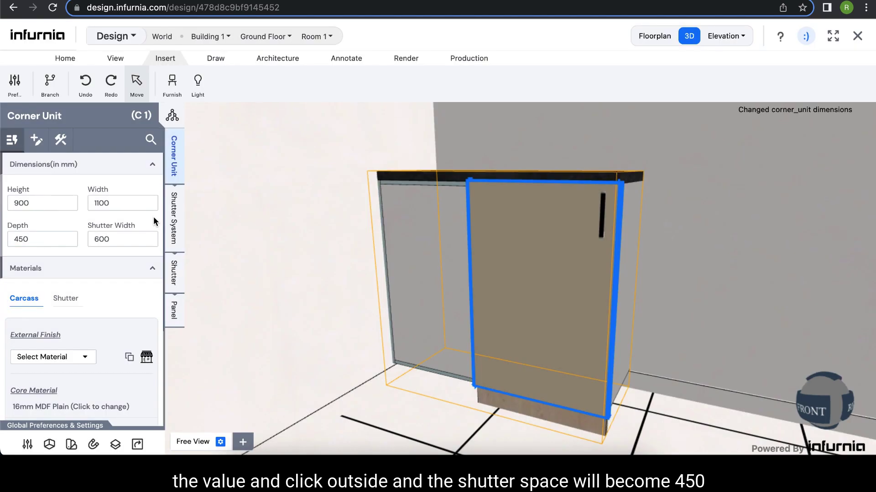
{"action": "left_click", "coordinate": [587, 315]}
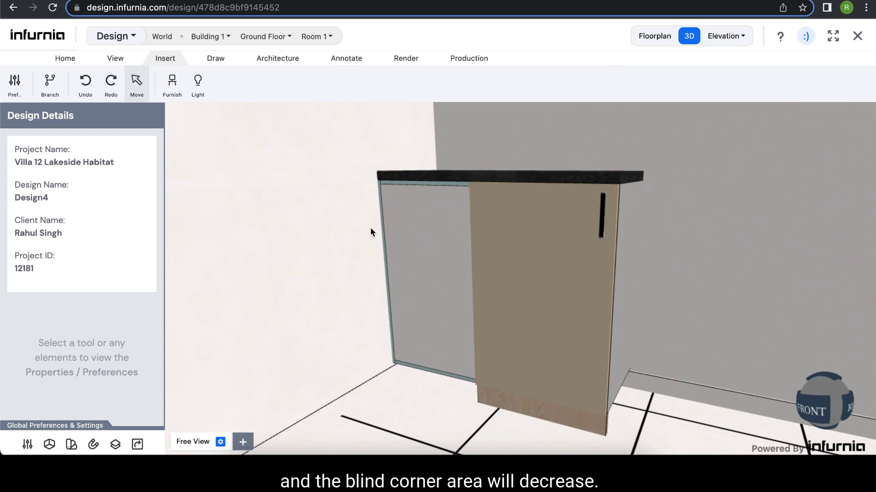
Step: Place an L corner base unit from the furnishing catalogue in the room's other corner along the rear wall
{"action": "scroll", "coordinate": [395, 268], "scroll_direction": "down", "scroll_amount": 3}
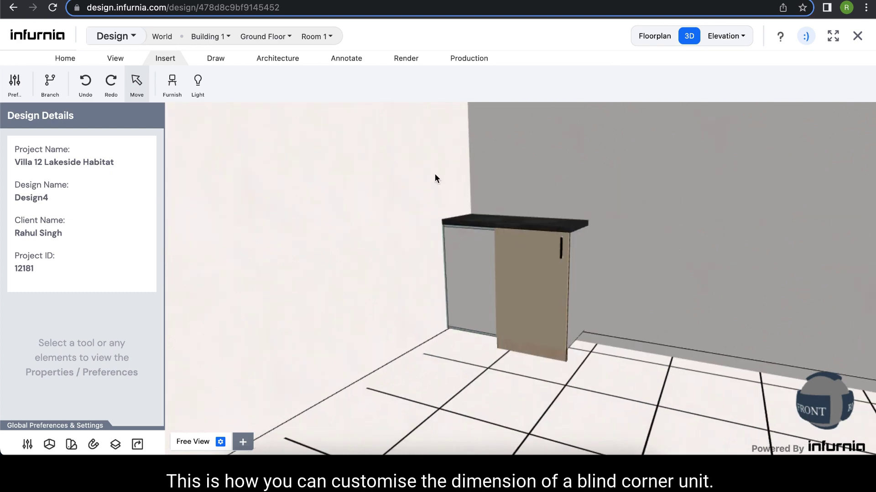
{"action": "scroll", "coordinate": [476, 333], "scroll_direction": "down", "scroll_amount": 5}
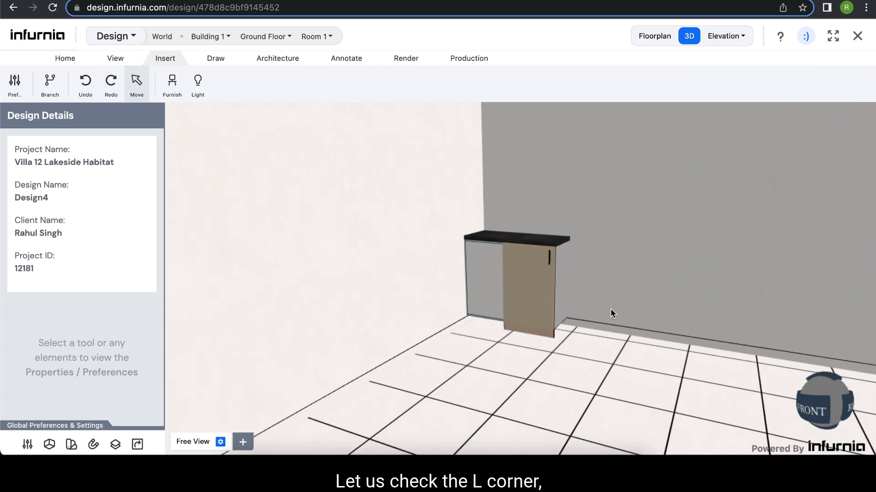
{"action": "left_click_drag", "start_coordinate": [409, 360], "coordinate": [289, 347]}
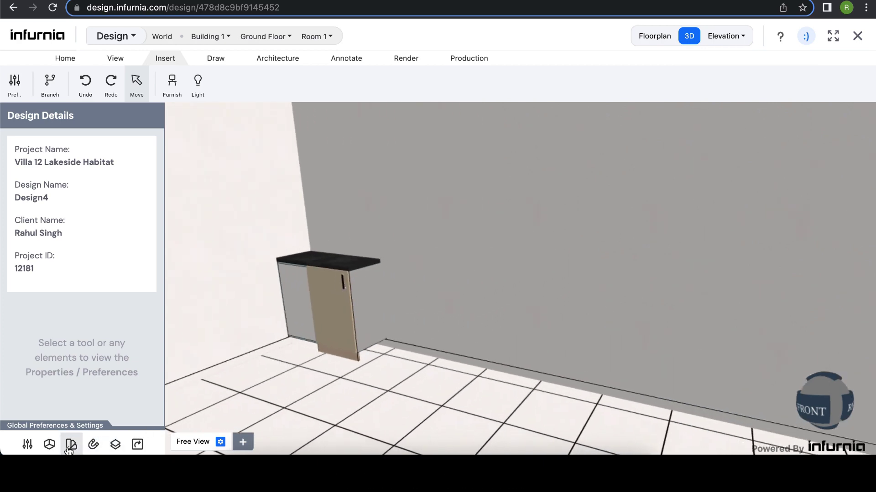
{"action": "left_click", "coordinate": [172, 83]}
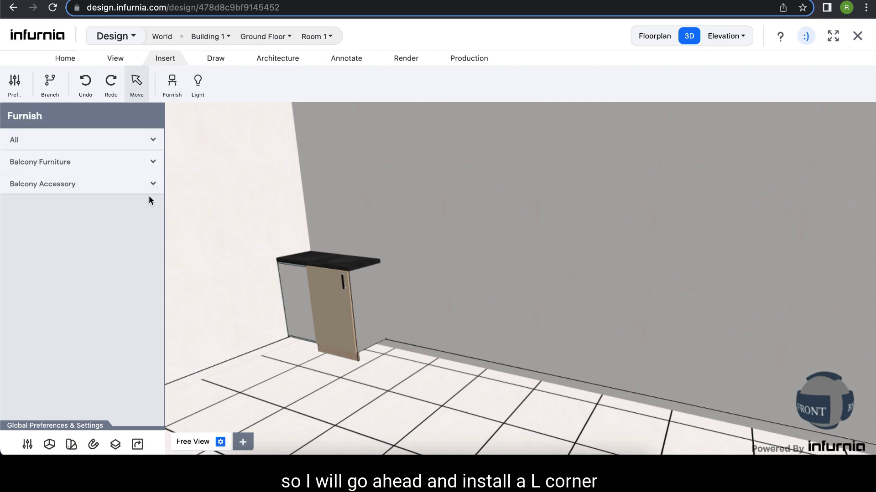
{"action": "left_click", "coordinate": [69, 140]}
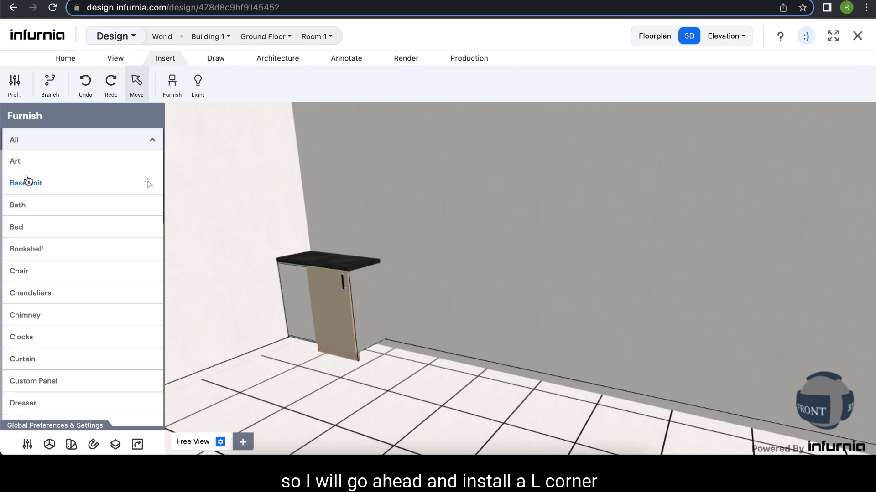
{"action": "left_click", "coordinate": [26, 182]}
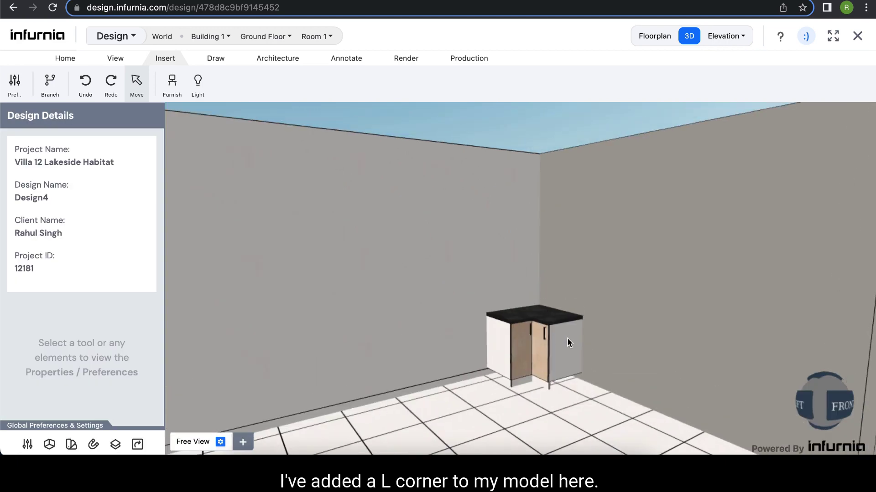
{"action": "left_click_drag", "start_coordinate": [530, 373], "coordinate": [653, 283]}
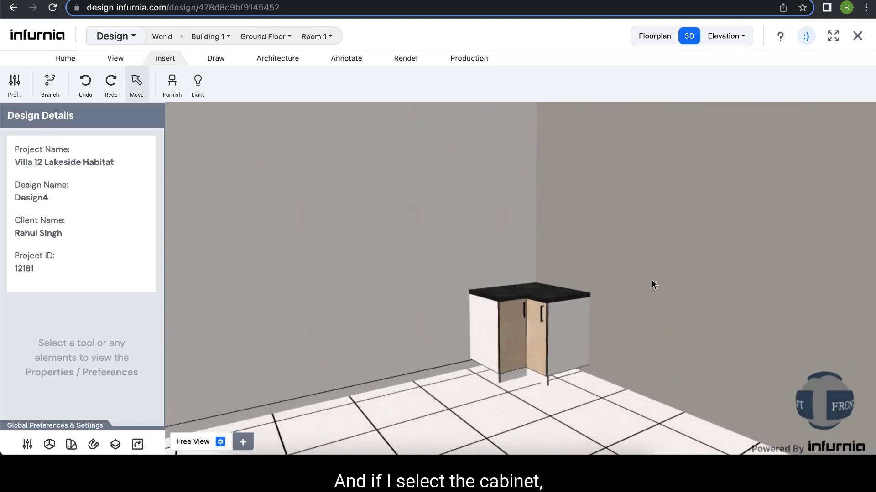
Step: Set the L corner unit's height to 900 mm in its dimensions
{"action": "left_click", "coordinate": [566, 315]}
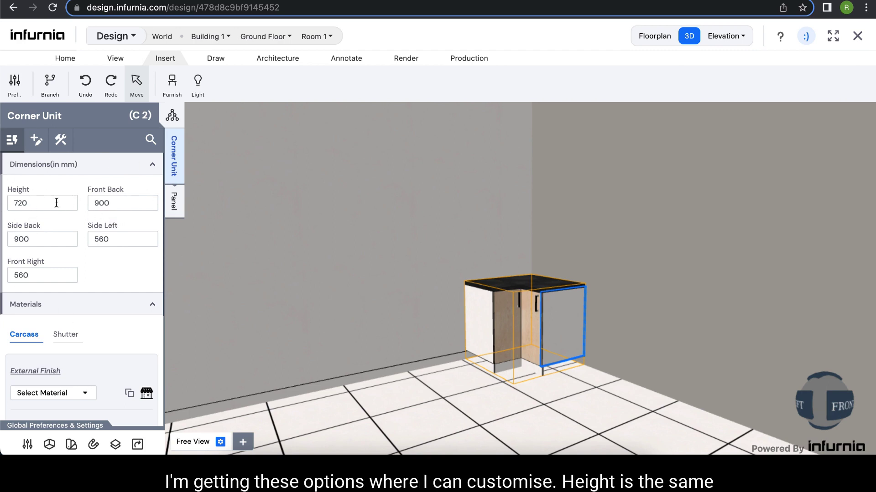
{"action": "left_click_drag", "start_coordinate": [57, 203], "coordinate": [1, 204]}
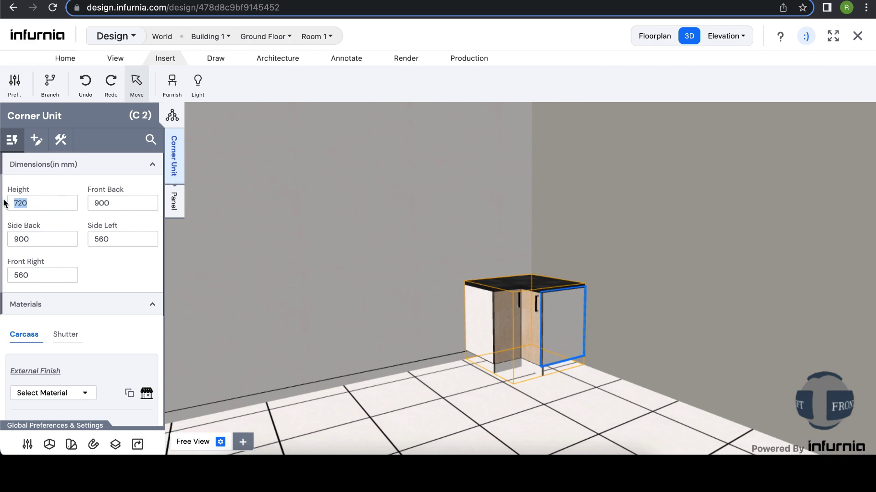
{"action": "type", "text": "900"}
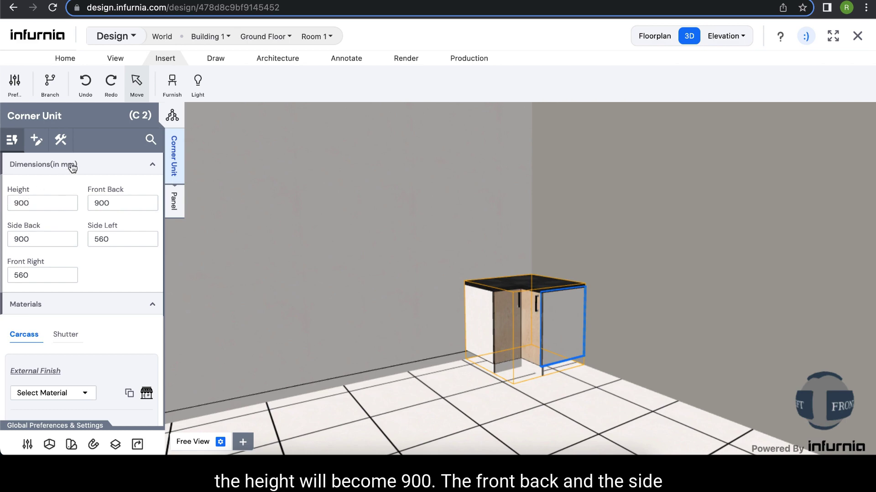
{"action": "left_click", "coordinate": [72, 181]}
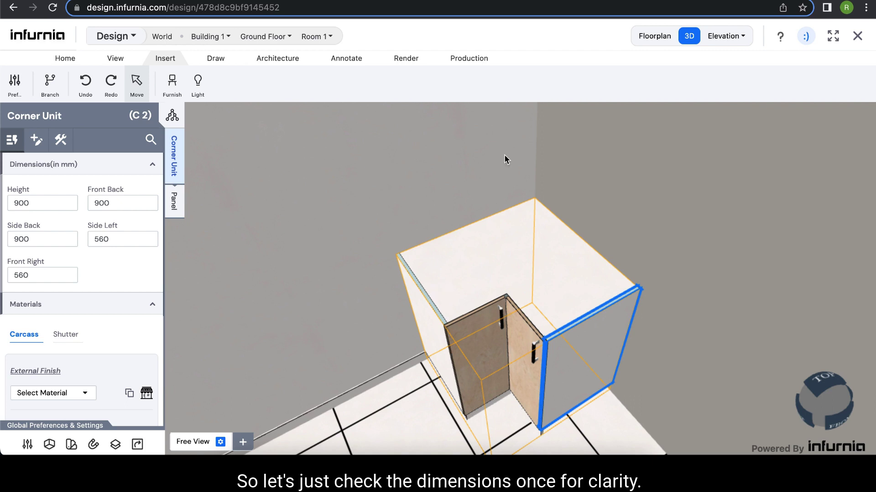
Step: Measure the L corner unit's two back edges along the walls with the Measure tool
{"action": "left_click", "coordinate": [346, 58]}
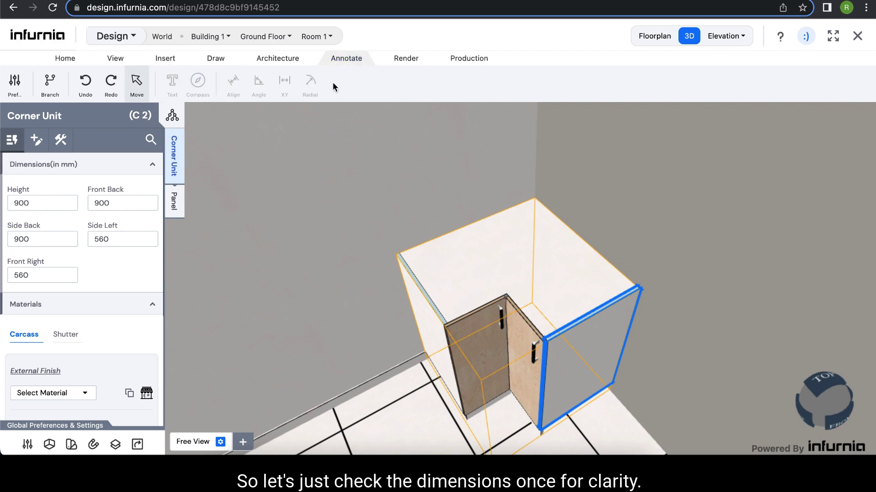
{"action": "left_click", "coordinate": [66, 58]}
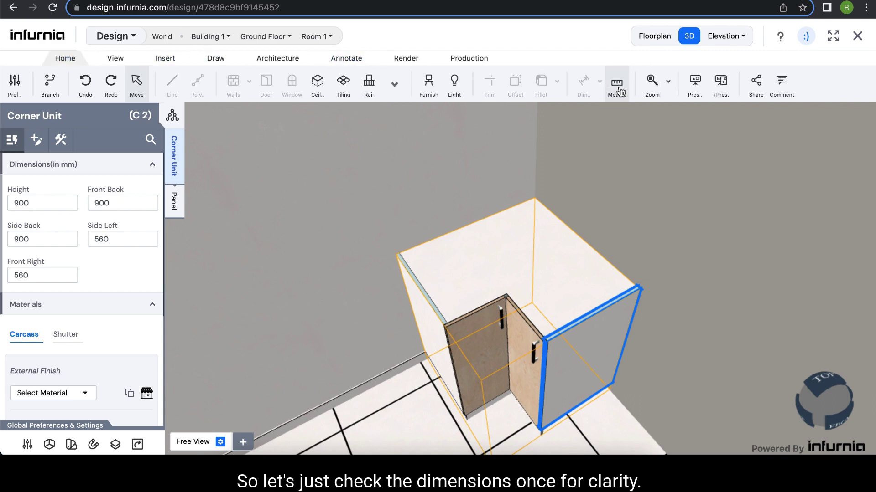
{"action": "left_click", "coordinate": [616, 82]}
{"action": "left_click", "coordinate": [535, 199]}
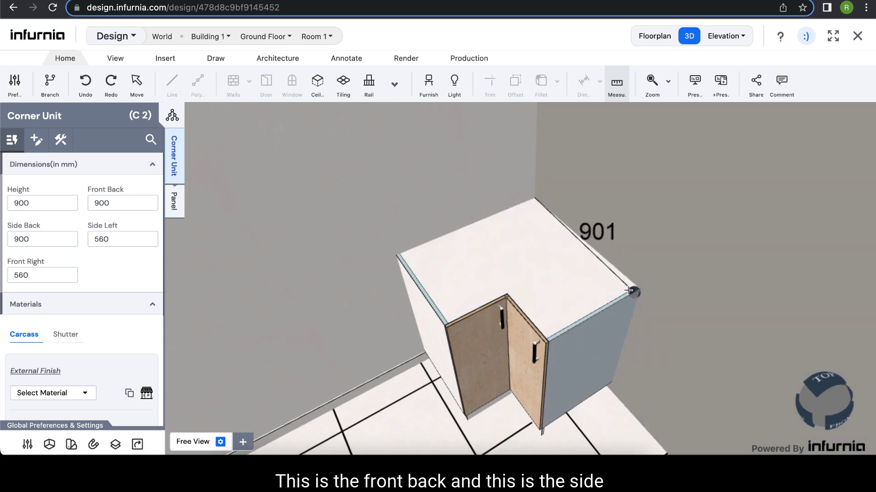
{"action": "left_click", "coordinate": [639, 290]}
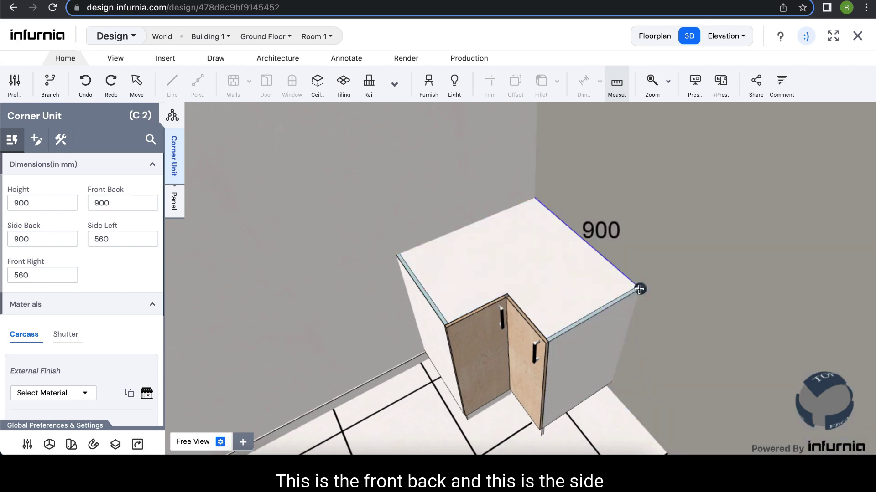
{"action": "left_click", "coordinate": [535, 199]}
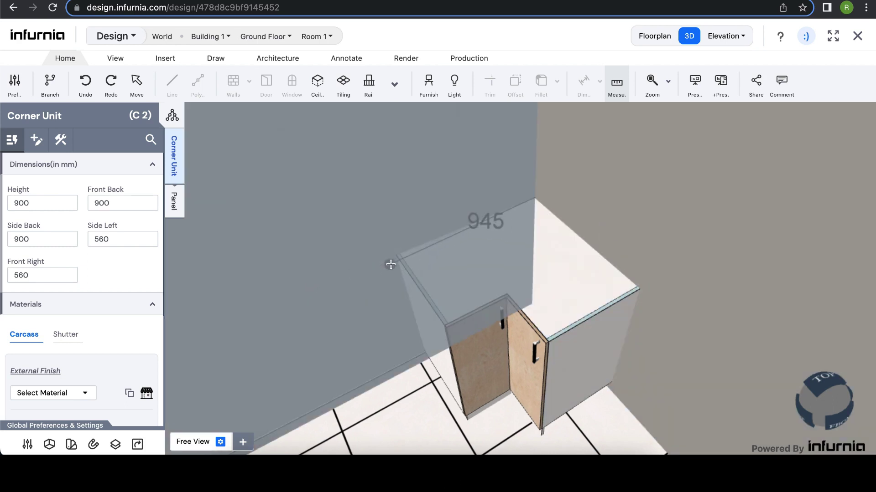
{"action": "left_click", "coordinate": [396, 256]}
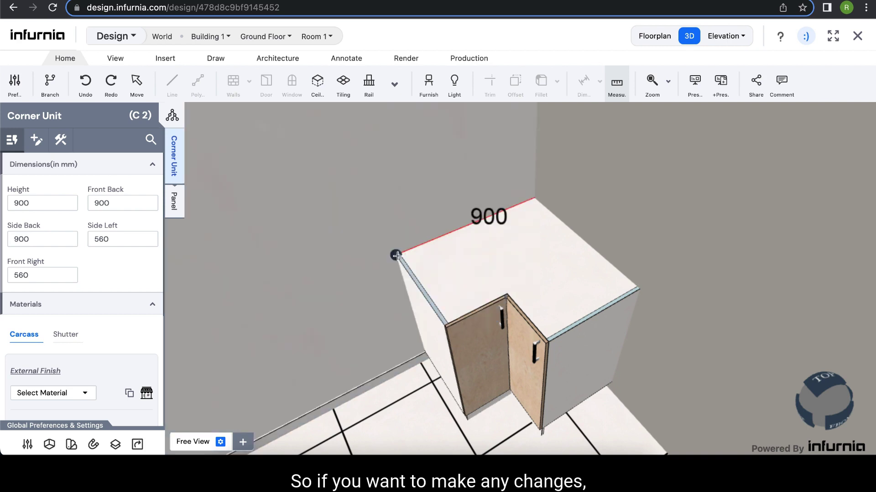
{"action": "key", "text": "Escape"}
Step: Set the L corner unit's Front Back and Side Back dimensions to 1100 mm each
{"action": "left_click", "coordinate": [548, 278]}
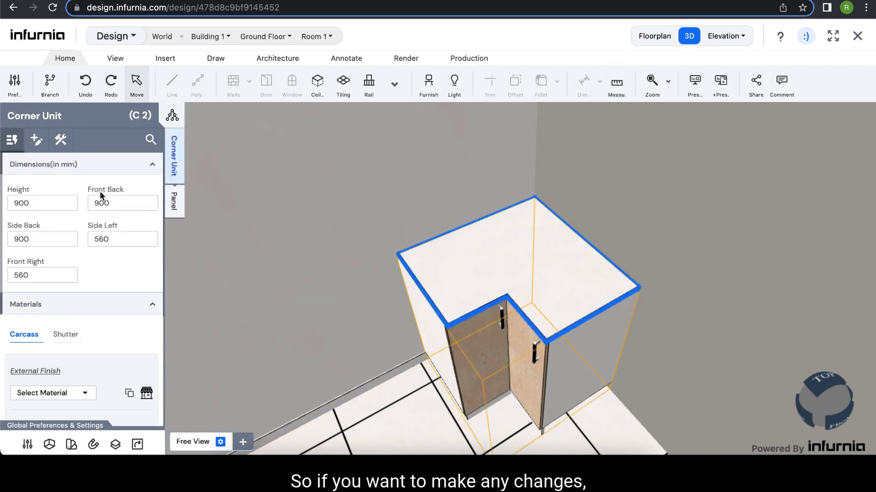
{"action": "left_click_drag", "start_coordinate": [126, 203], "coordinate": [94, 204]}
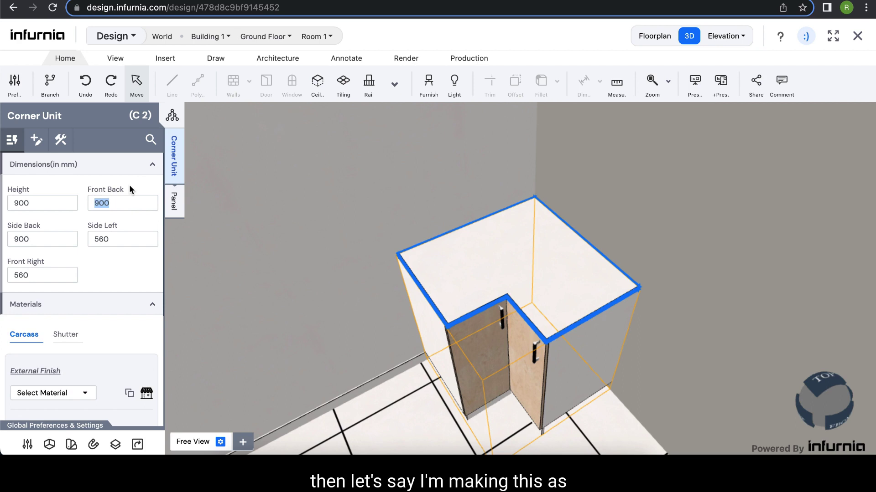
{"action": "type", "text": "600"}
{"action": "left_click_drag", "start_coordinate": [111, 203], "coordinate": [83, 204]}
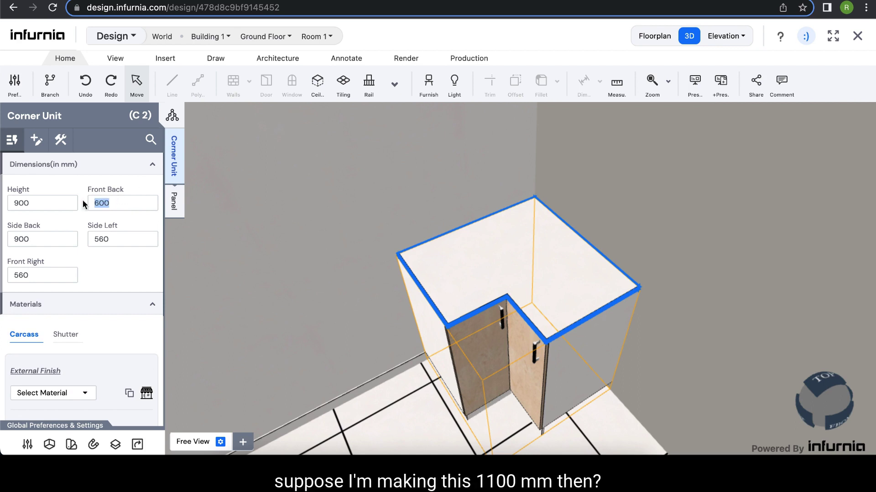
{"action": "type", "text": "1100"}
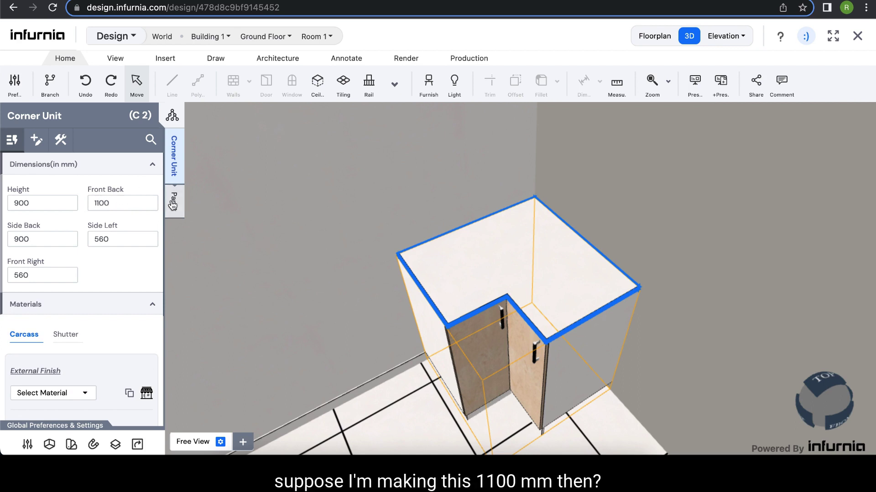
{"action": "key", "text": "Return"}
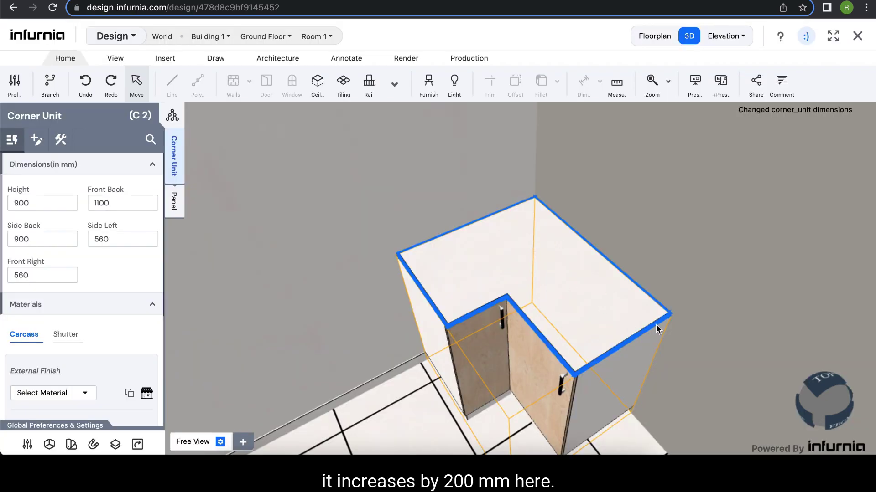
{"action": "left_click_drag", "start_coordinate": [38, 243], "coordinate": [2, 247]}
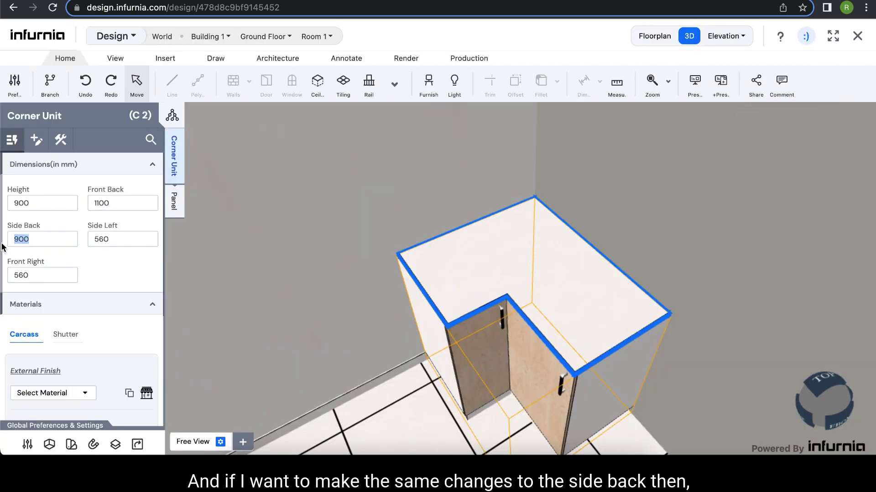
{"action": "type", "text": "11"}
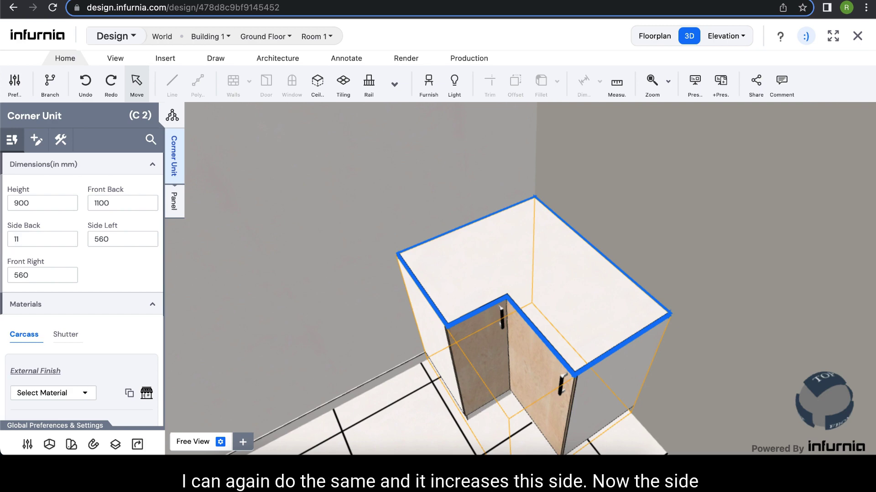
{"action": "left_click", "coordinate": [122, 268]}
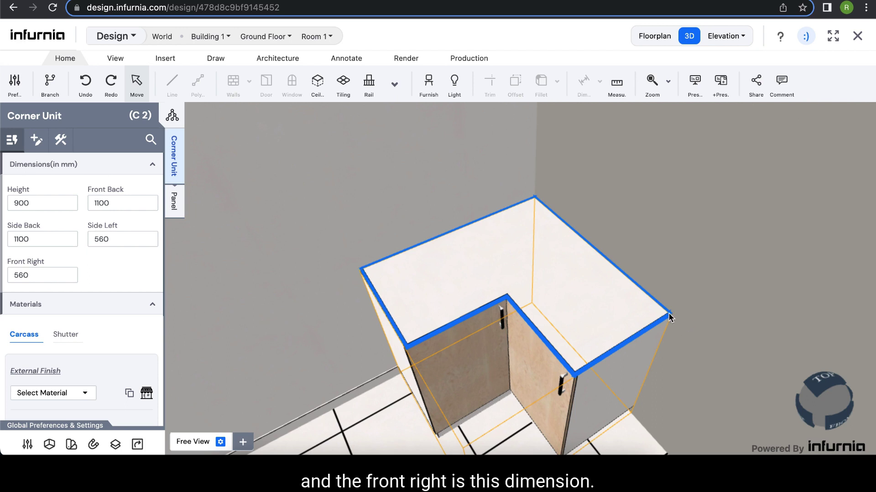
Step: Set the L corner unit's Side Left and Front Right dimensions to 450 mm each and deselect the unit
{"action": "double_click", "coordinate": [93, 239]}
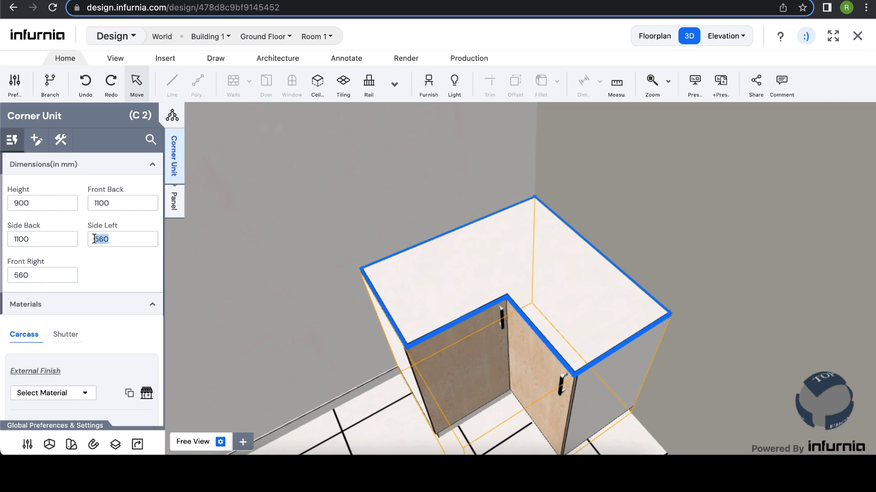
{"action": "type", "text": "450"}
{"action": "left_click", "coordinate": [127, 285]}
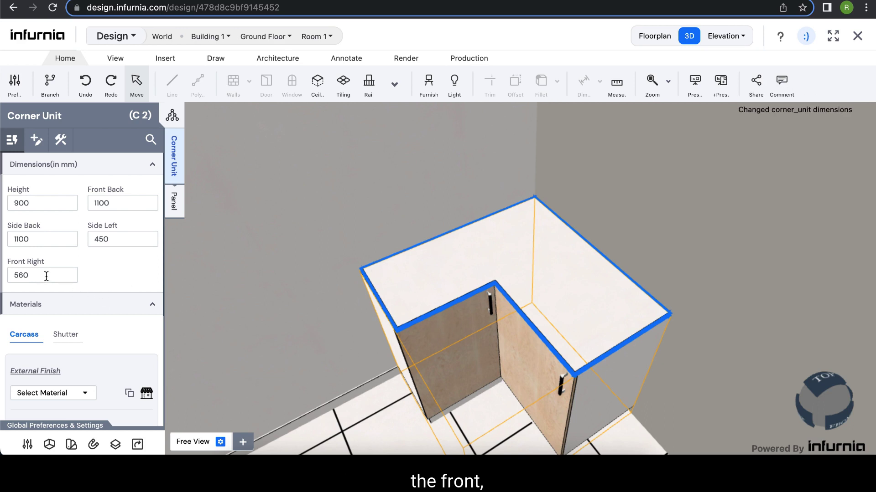
{"action": "left_click_drag", "start_coordinate": [27, 276], "coordinate": [6, 276]}
{"action": "type", "text": "45"}
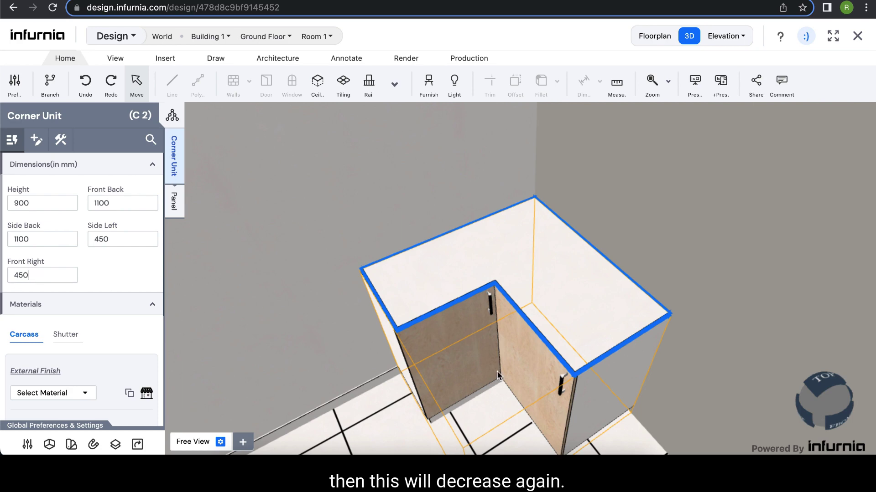
{"action": "key", "text": "Return"}
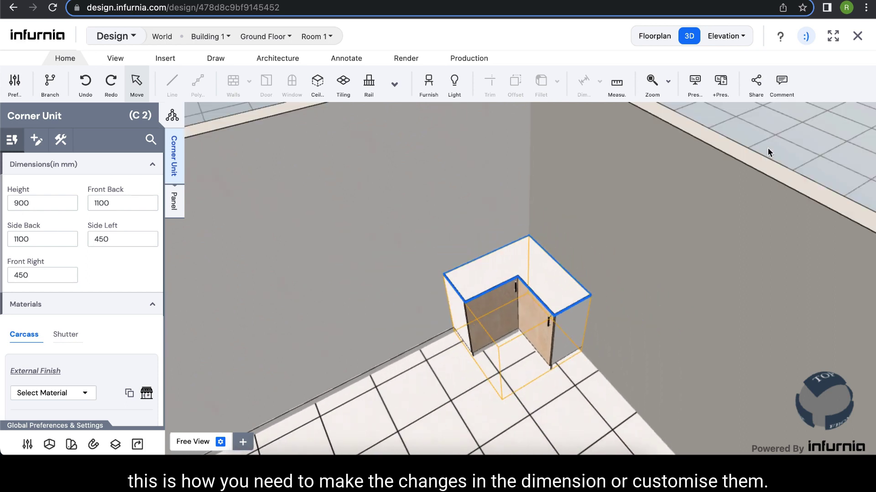
{"action": "left_click", "coordinate": [657, 255]}
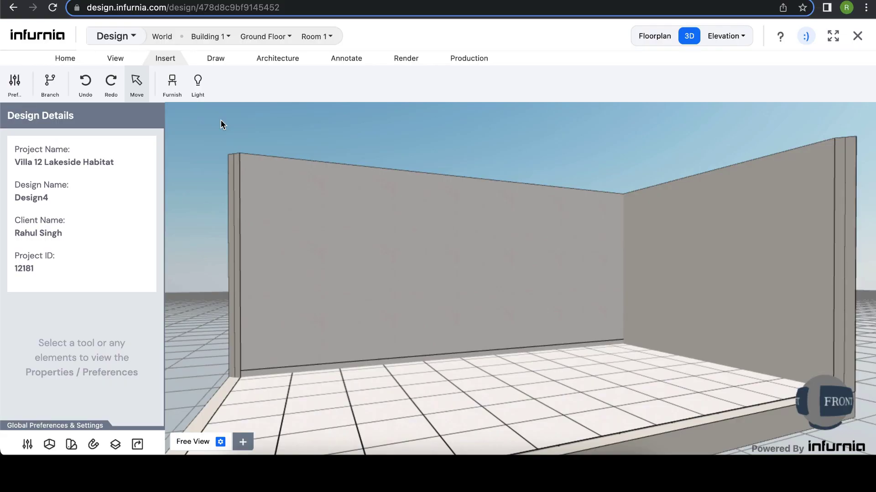
Step: Place a sofa cum bed from the furnishing catalogue against the room's long wall and deselect it
{"action": "left_click", "coordinate": [172, 88]}
{"action": "scroll", "coordinate": [64, 278], "scroll_direction": "up", "scroll_amount": 2}
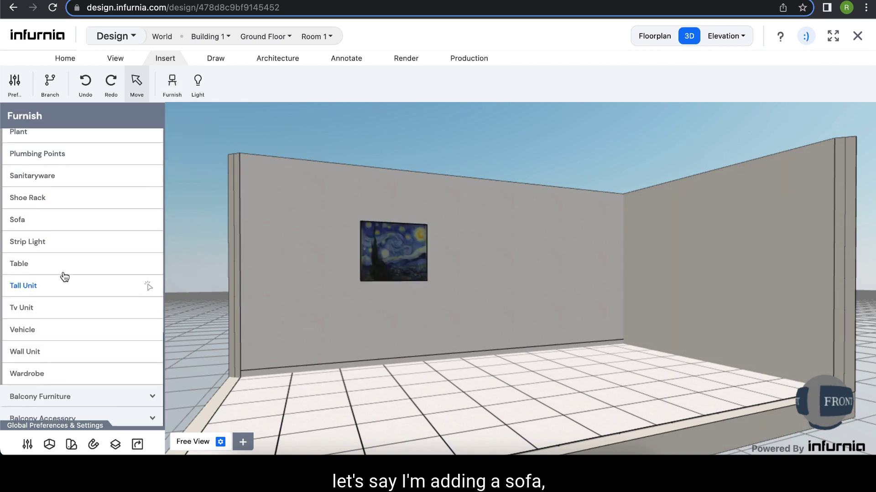
{"action": "left_click", "coordinate": [19, 258]}
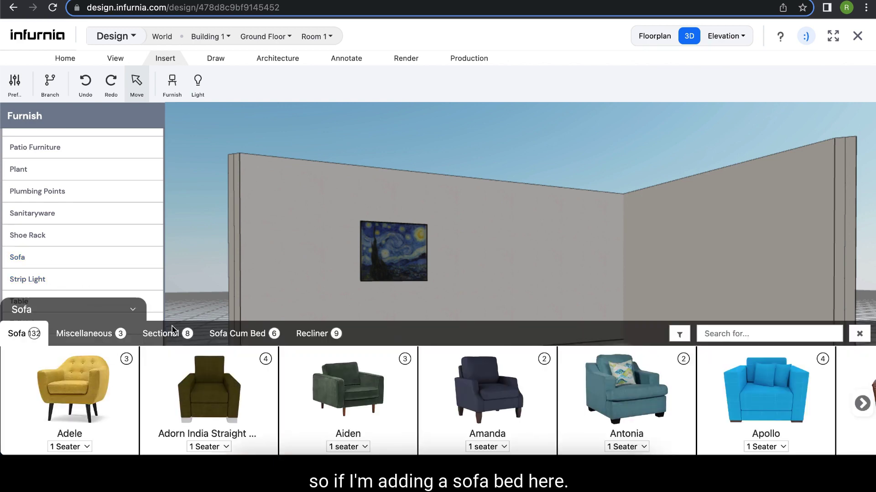
{"action": "left_click", "coordinate": [221, 335]}
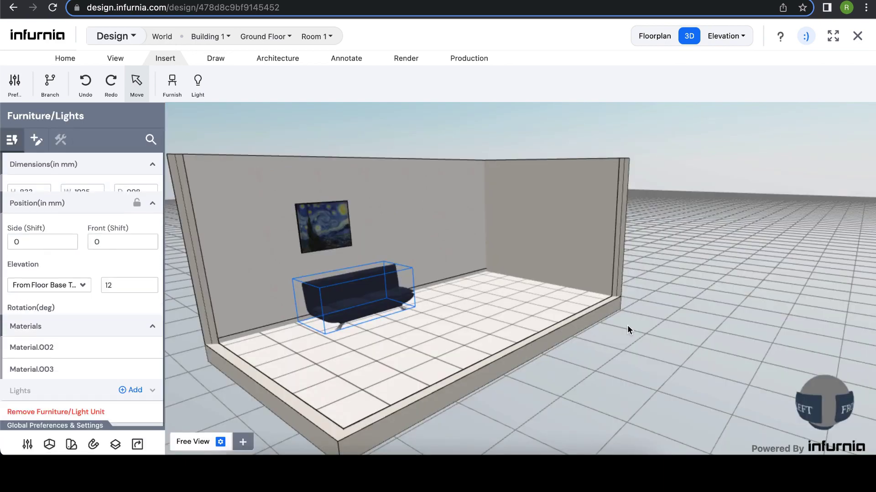
{"action": "left_click_drag", "start_coordinate": [628, 325], "coordinate": [664, 373]}
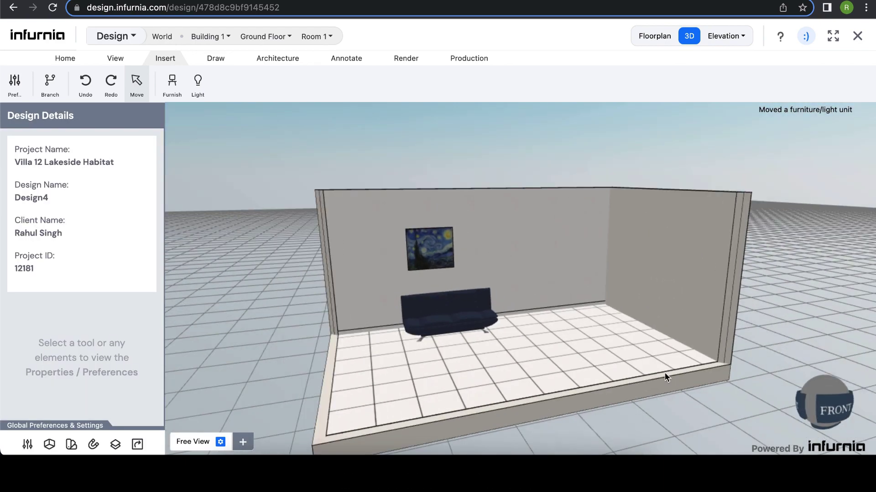
Step: Set the sofa bed's depth to 1200 mm and its width to 2400 mm
{"action": "left_click", "coordinate": [457, 319]}
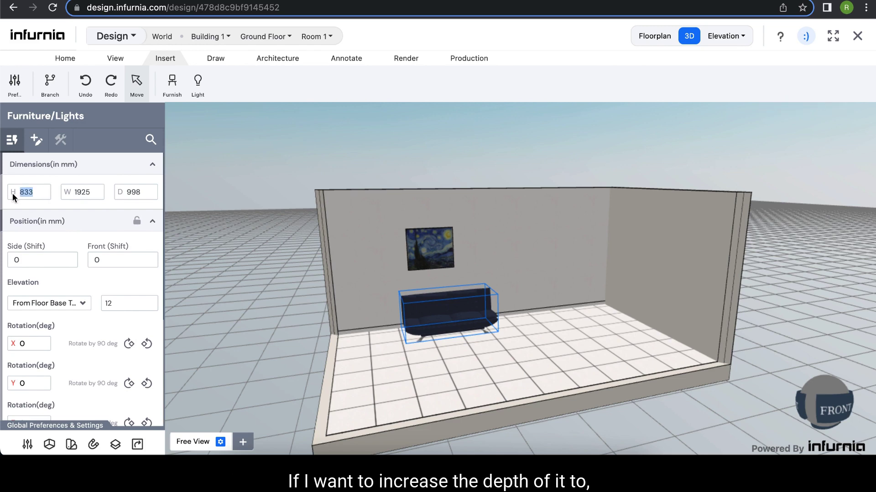
{"action": "left_click", "coordinate": [147, 193]}
{"action": "left_click_drag", "start_coordinate": [146, 192], "coordinate": [130, 192]}
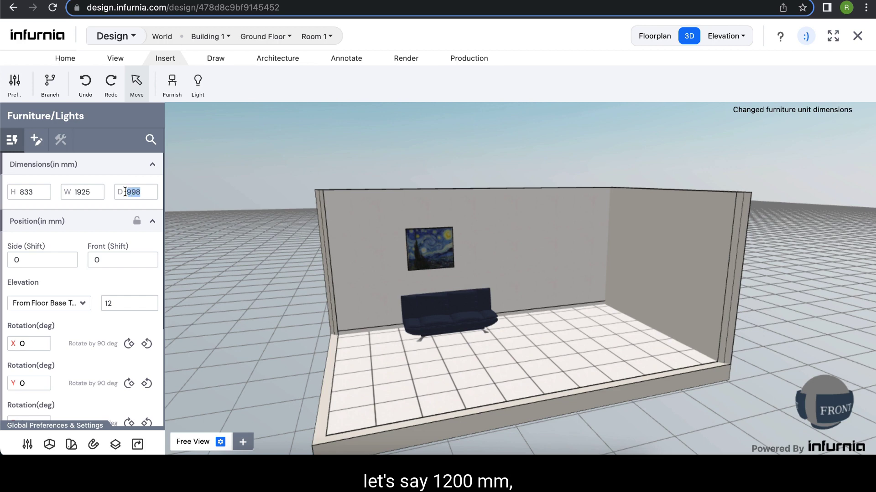
{"action": "type", "text": "1200"}
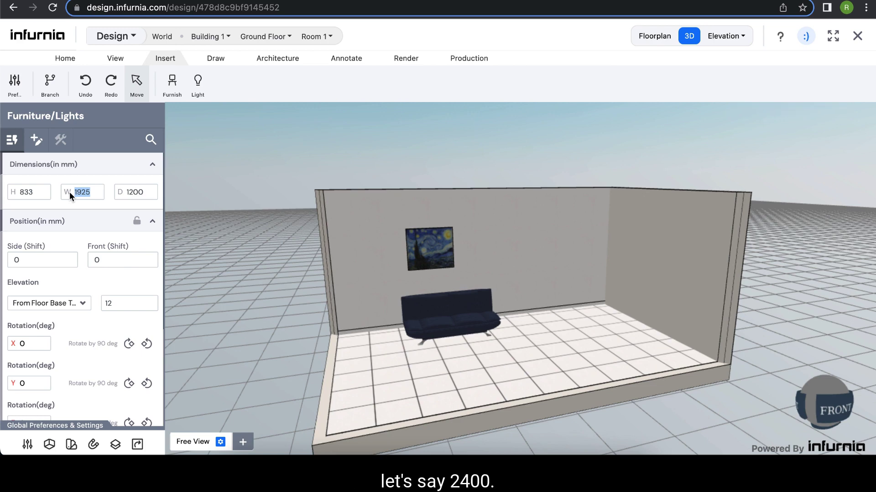
{"action": "type", "text": "2400"}
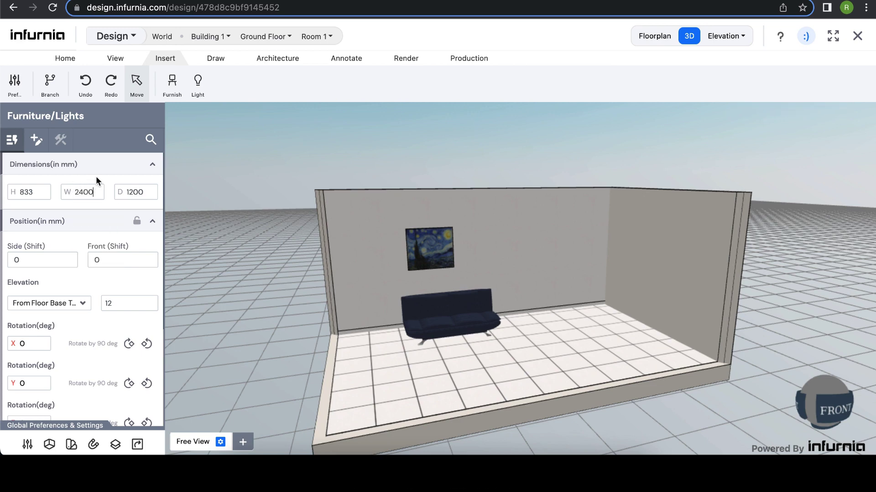
{"action": "key", "text": "Return"}
{"action": "scroll", "coordinate": [401, 343], "scroll_direction": "up", "scroll_amount": 3}
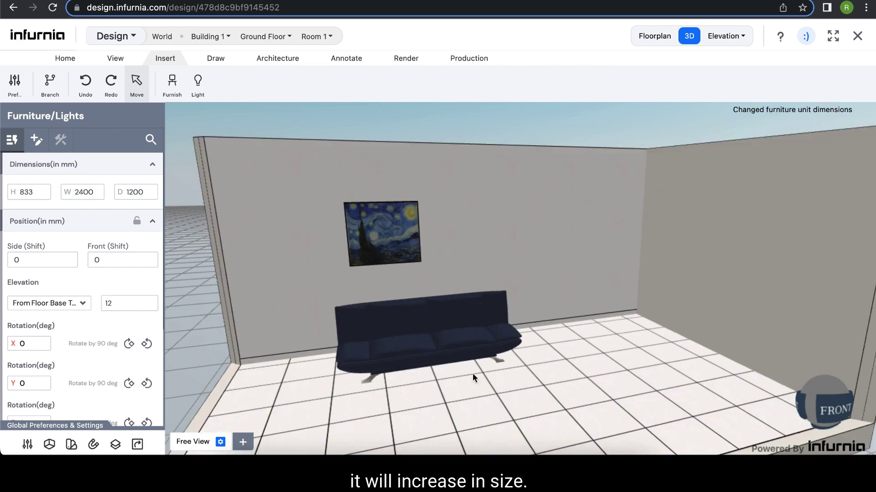
{"action": "left_click_drag", "start_coordinate": [446, 371], "coordinate": [559, 384]}
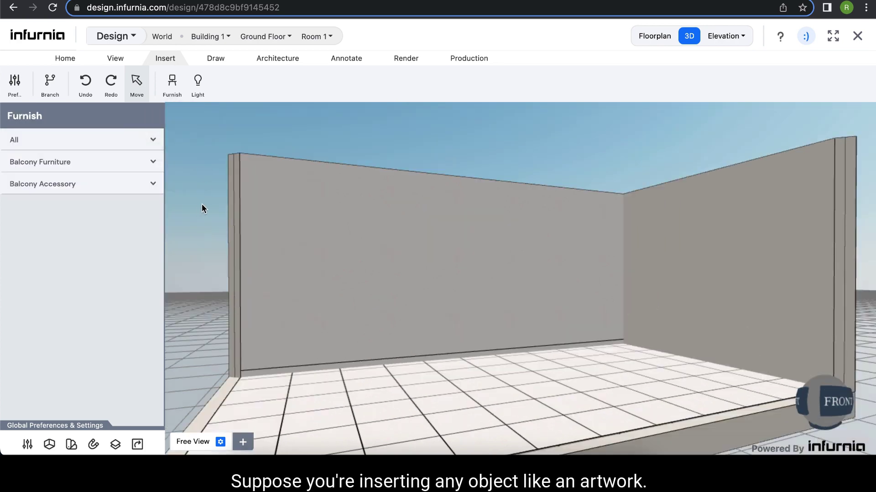
Step: Place Painting 10 from the Art catalogue's Paintings on the room's long back wall and close the catalogue
{"action": "left_click", "coordinate": [104, 142]}
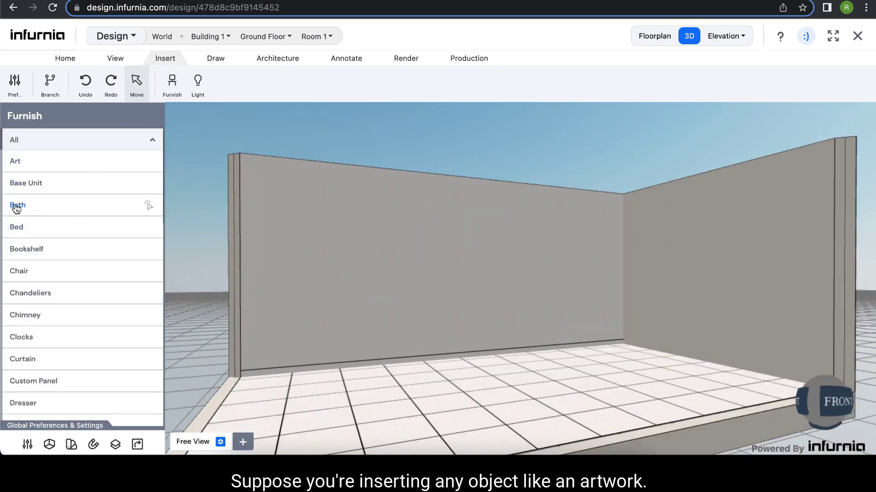
{"action": "left_click", "coordinate": [18, 162]}
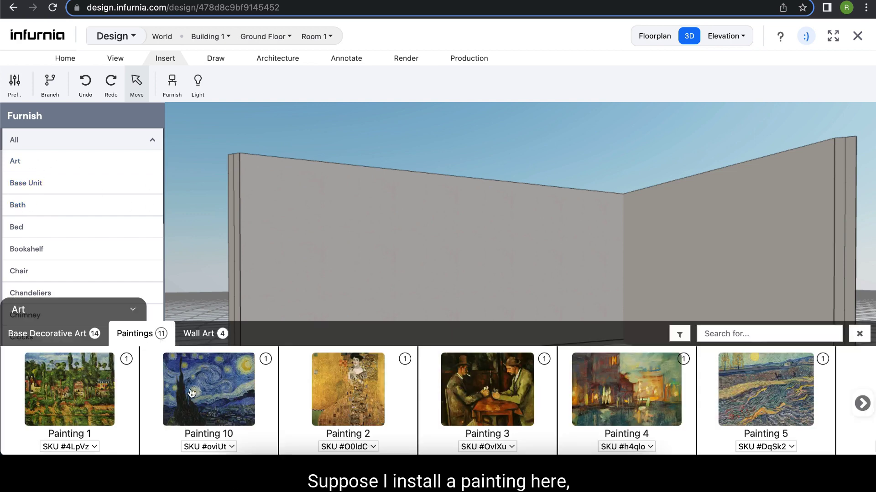
{"action": "mouse_move", "coordinate": [192, 393]}
{"action": "left_mouse_down"}
{"action": "mouse_move", "coordinate": [401, 260]}
{"action": "mouse_move", "coordinate": [385, 261]}
{"action": "left_mouse_up"}
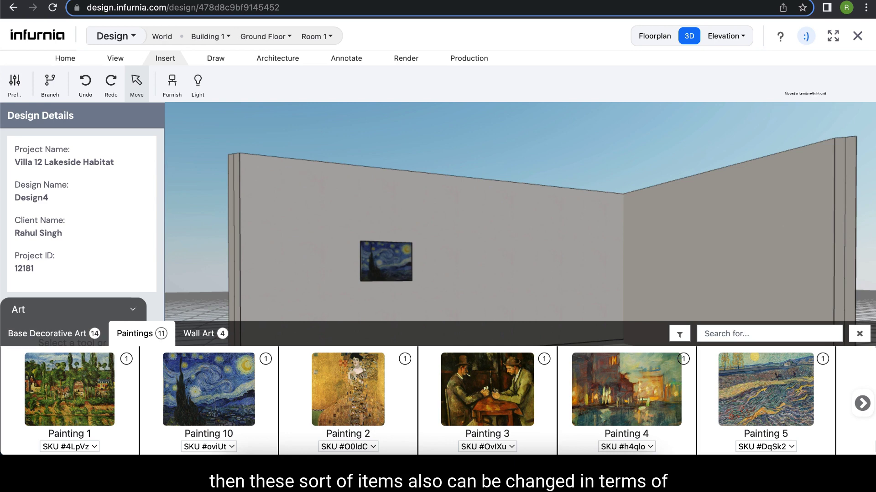
{"action": "left_click", "coordinate": [859, 334]}
Step: Set the wall painting's height to 900 mm and its width to 1000 mm
{"action": "left_click", "coordinate": [393, 253]}
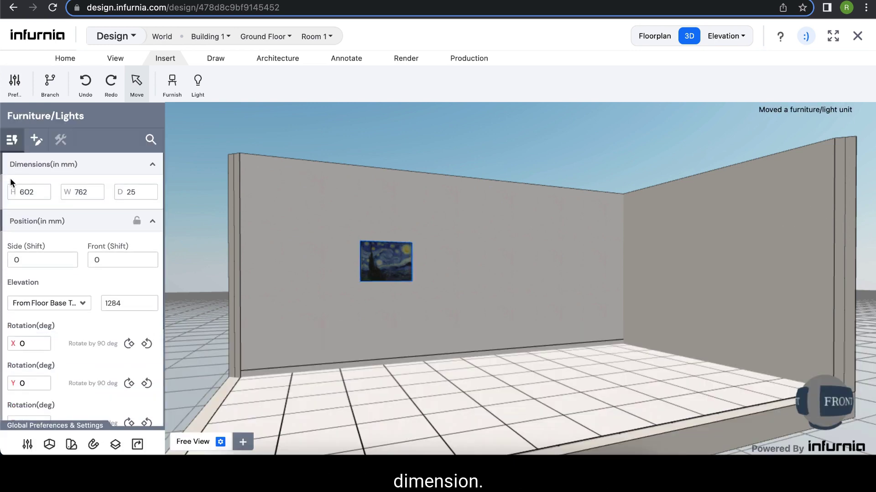
{"action": "left_click_drag", "start_coordinate": [40, 193], "coordinate": [18, 194]}
{"action": "type", "text": "900"}
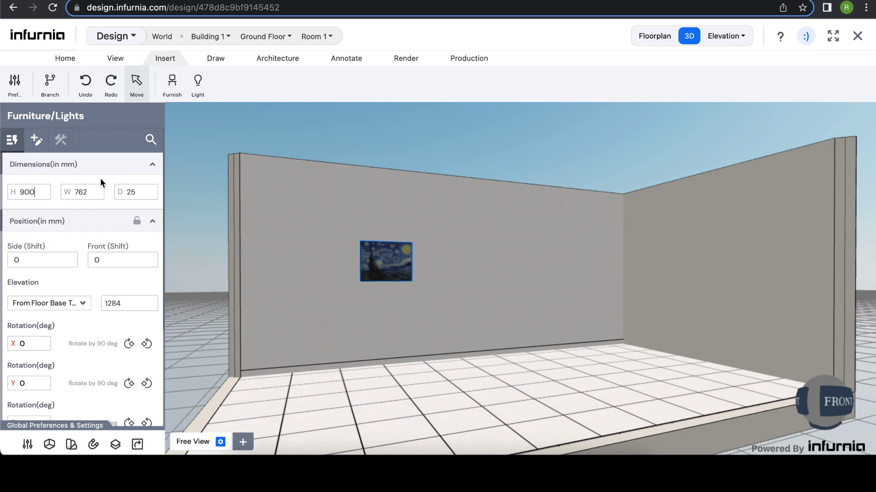
{"action": "key", "text": "Return"}
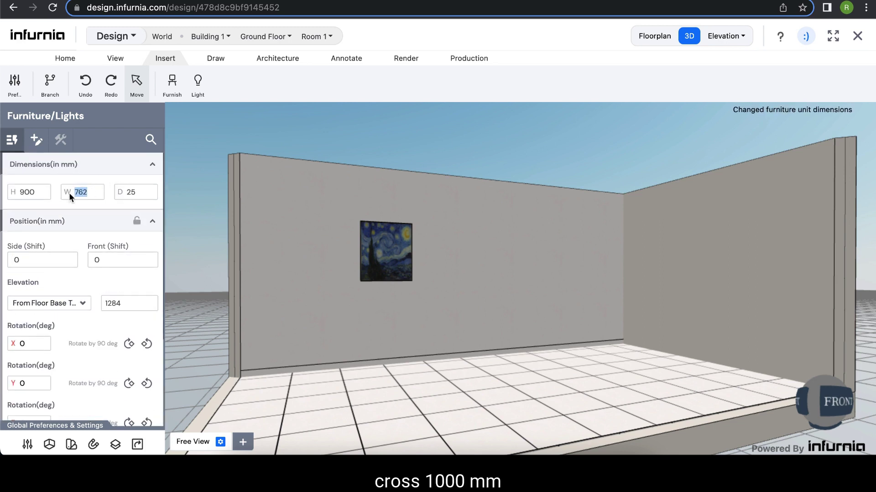
{"action": "type", "text": "100"}
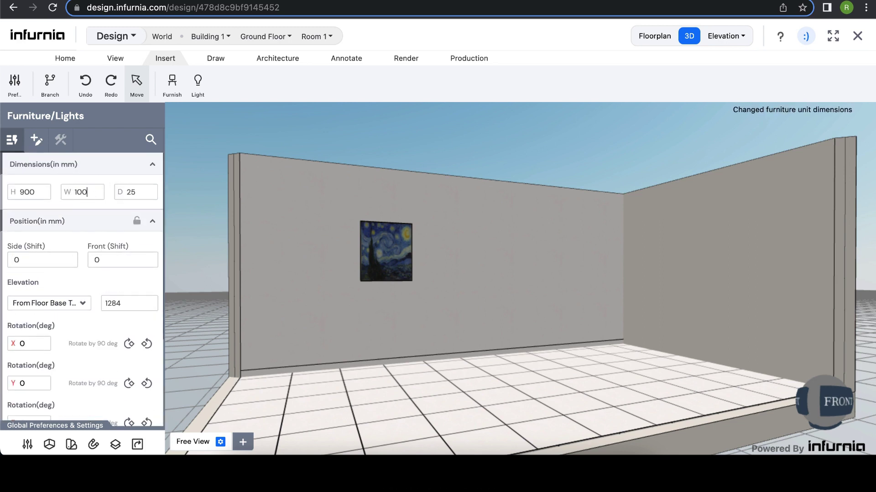
{"action": "type", "text": "0"}
{"action": "key", "text": "Return"}
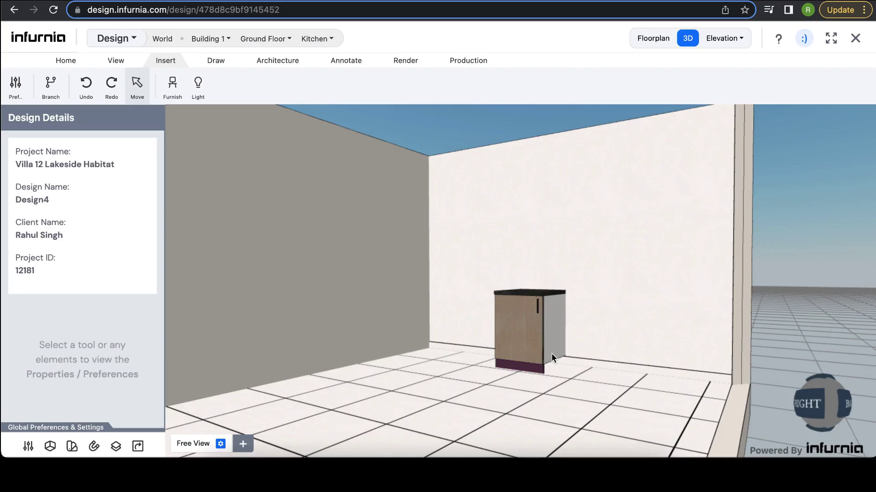
Step: Open the catalogue of Normal-type shutters for the kitchen base cabinet's shutter system
{"action": "left_click", "coordinate": [532, 334]}
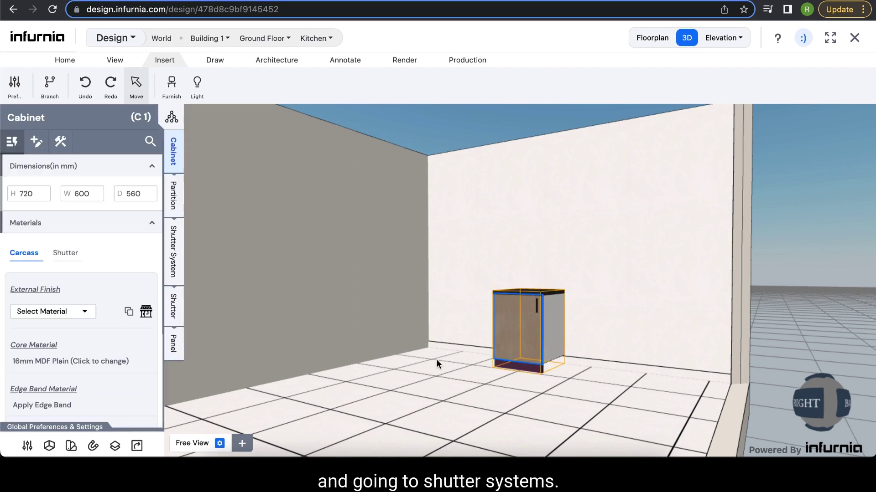
{"action": "left_click", "coordinate": [170, 255]}
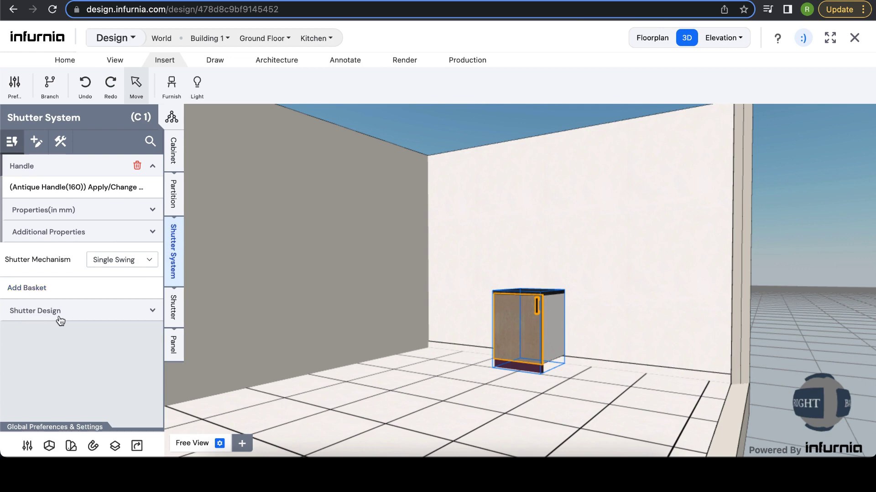
{"action": "left_click", "coordinate": [135, 315]}
{"action": "scroll", "coordinate": [120, 321], "scroll_direction": "down", "scroll_amount": 1}
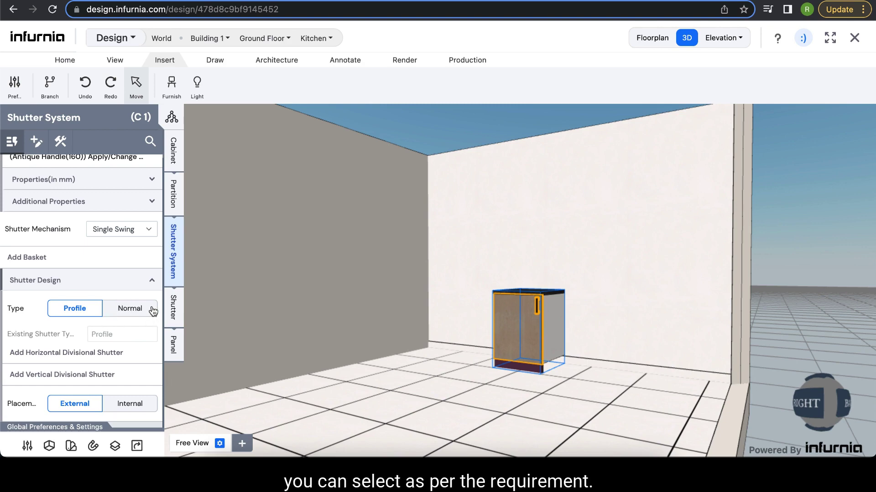
{"action": "left_click", "coordinate": [128, 309]}
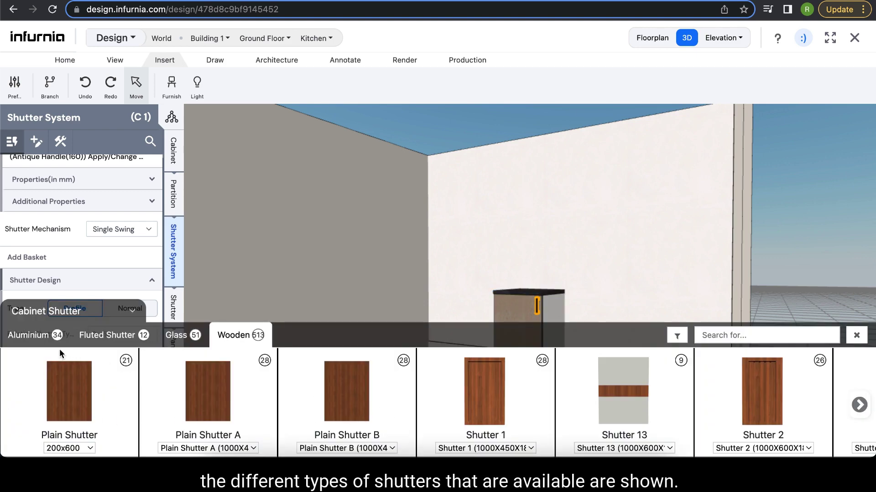
Step: Look through the aluminium, fluted, glass and wooden cabinet shutter designs
{"action": "left_click", "coordinate": [27, 337]}
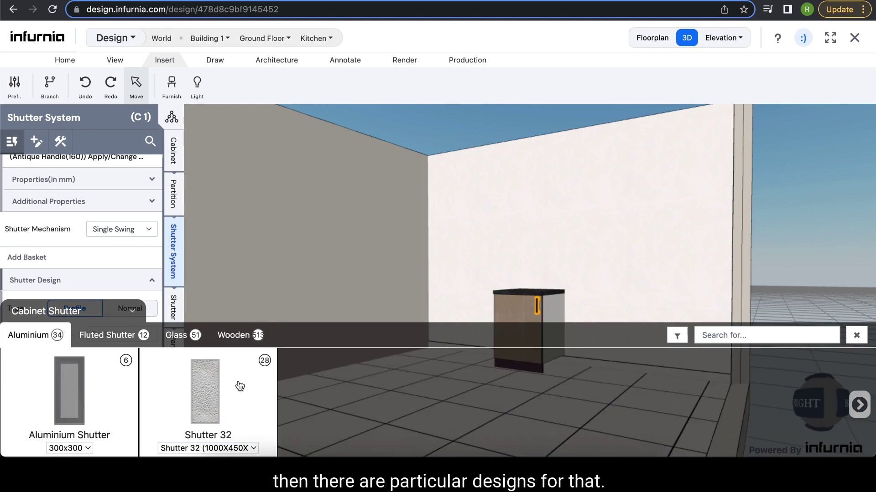
{"action": "left_click", "coordinate": [109, 335]}
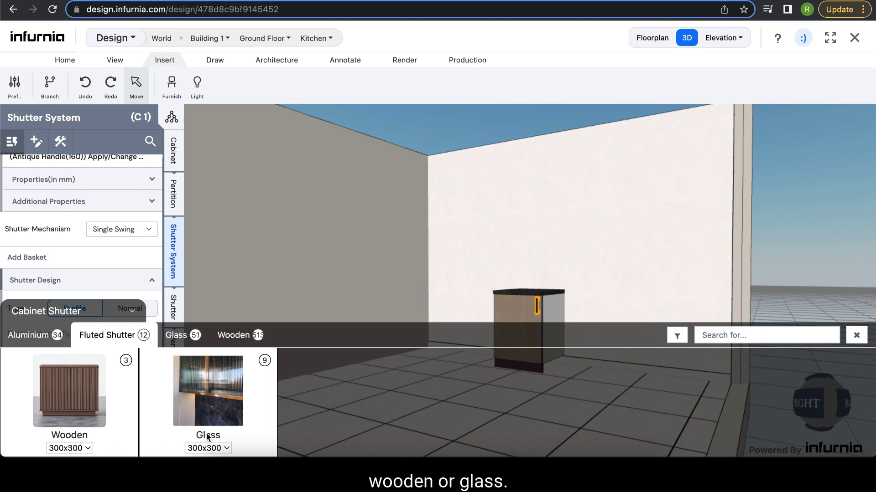
{"action": "left_click", "coordinate": [186, 336]}
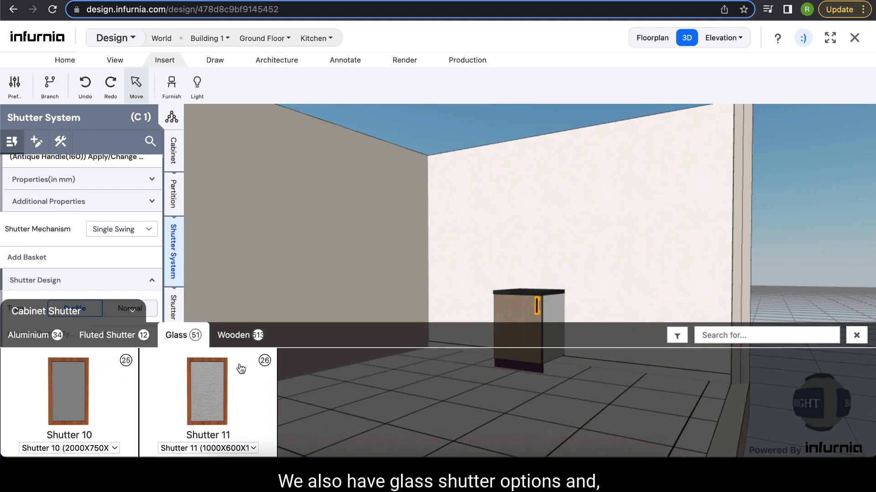
{"action": "left_click", "coordinate": [238, 335]}
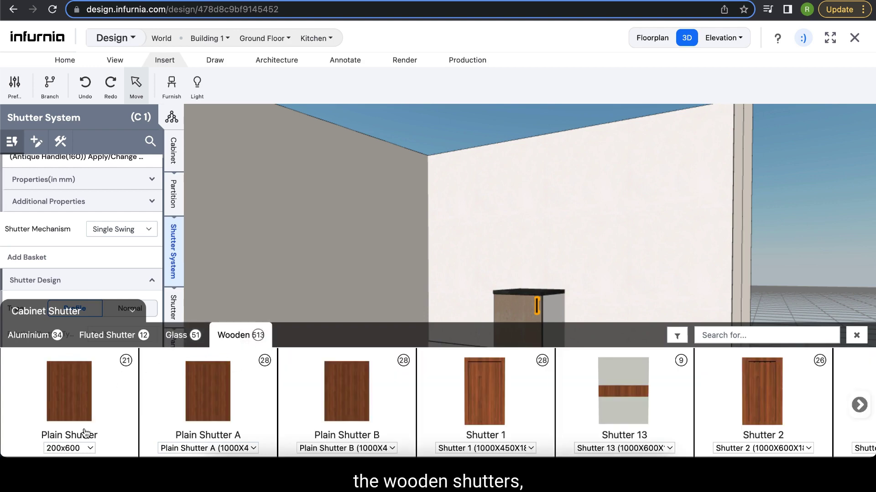
Step: Replace the base cabinet's shutter with the wooden Shutter 37 design, close the catalogue and deselect the cabinet
{"action": "left_click", "coordinate": [860, 405]}
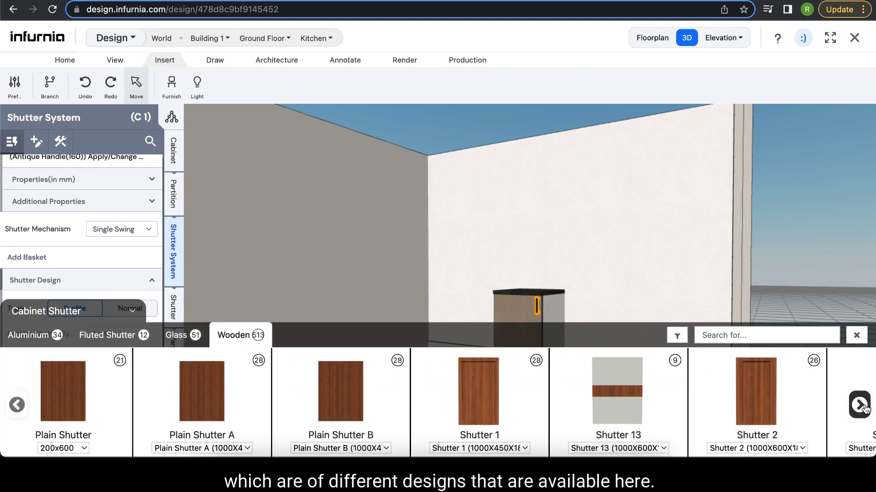
{"action": "left_click", "coordinate": [860, 405]}
{"action": "left_click", "coordinate": [860, 405]}
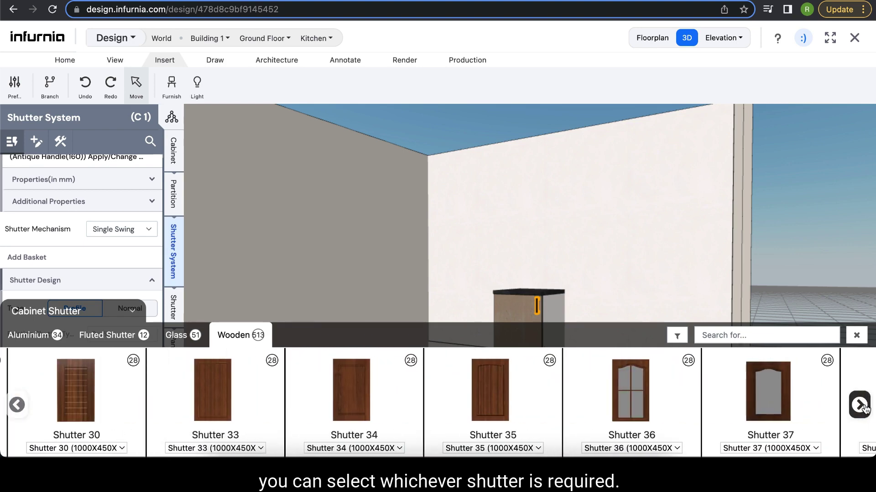
{"action": "left_click", "coordinate": [786, 402]}
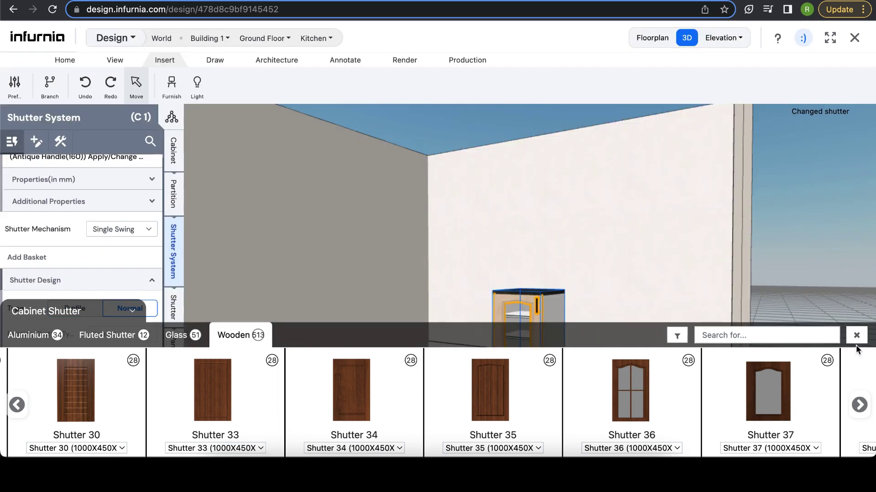
{"action": "left_click", "coordinate": [857, 336]}
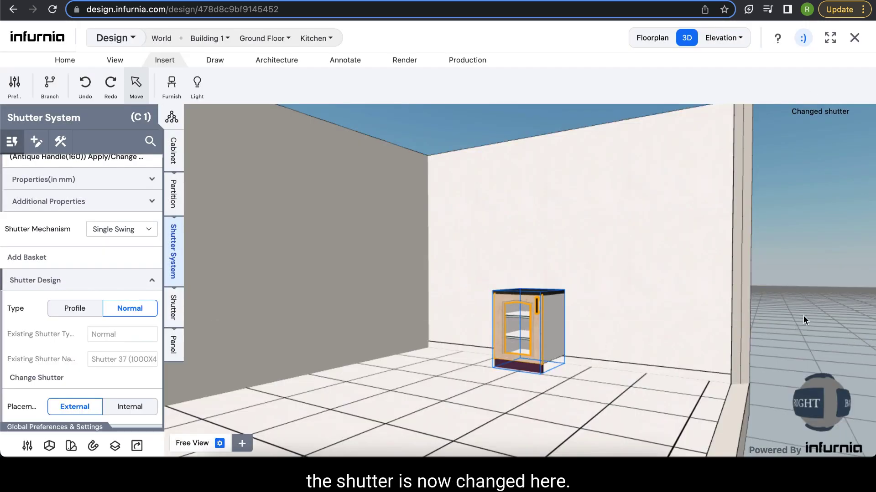
{"action": "left_click", "coordinate": [573, 334]}
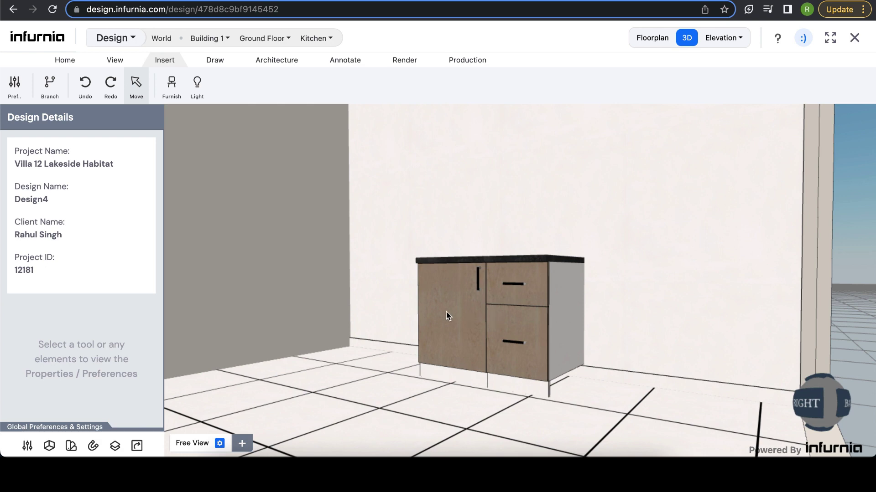
Step: Open the kitchen unit's swing door and drawers to inspect their interiors, and close them again
{"action": "right_click", "coordinate": [446, 312]}
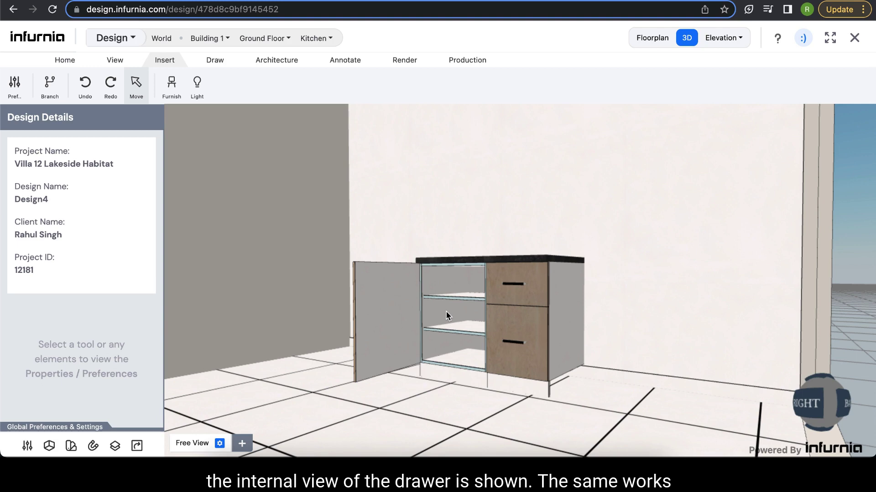
{"action": "right_click", "coordinate": [533, 291]}
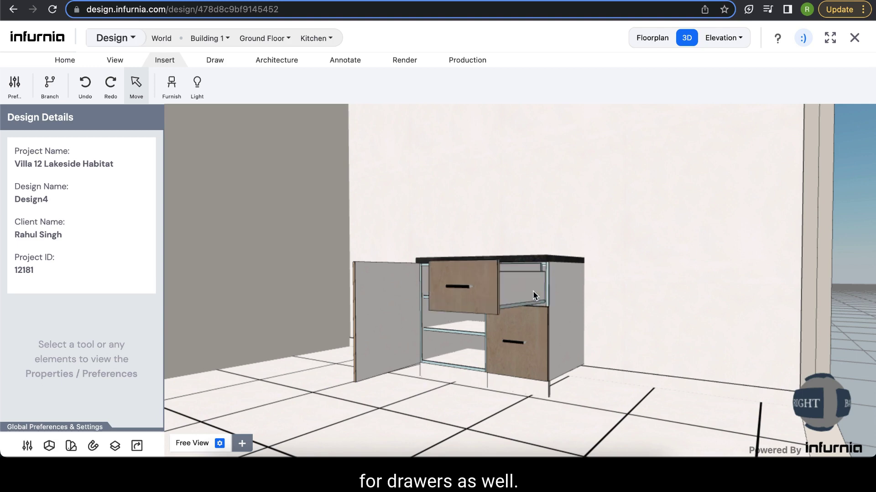
{"action": "left_click_drag", "start_coordinate": [557, 305], "coordinate": [530, 330]}
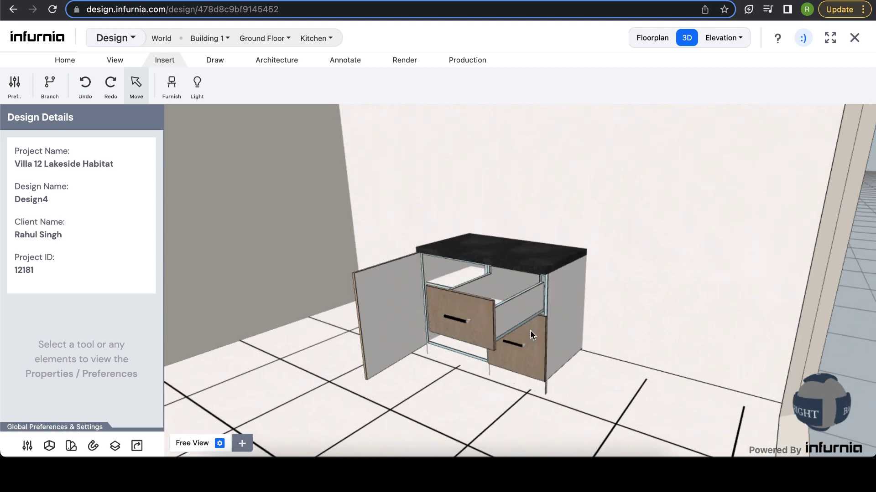
{"action": "right_click", "coordinate": [521, 345]}
{"action": "right_click", "coordinate": [480, 367]}
{"action": "right_click", "coordinate": [485, 322]}
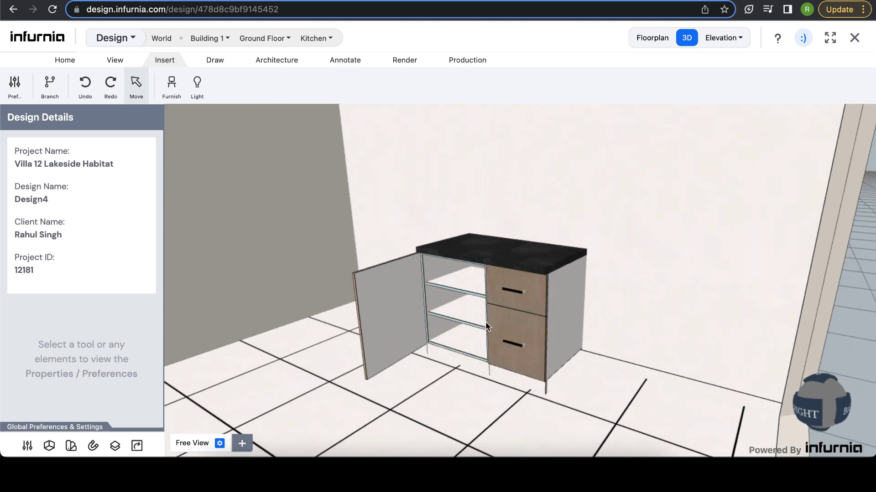
{"action": "right_click", "coordinate": [380, 306]}
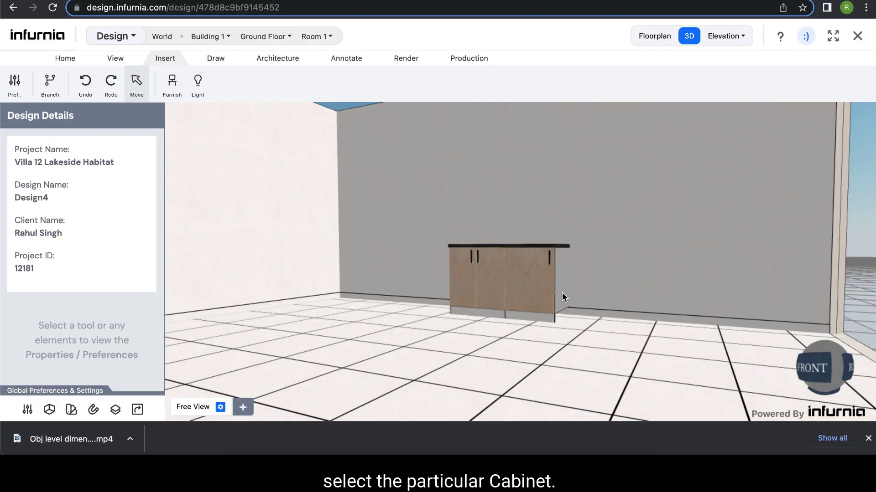
Step: Select the shutter of the single-door cabinet beside the double-door unit and open its handle catalogue
{"action": "left_click", "coordinate": [562, 297]}
{"action": "left_click", "coordinate": [543, 301]}
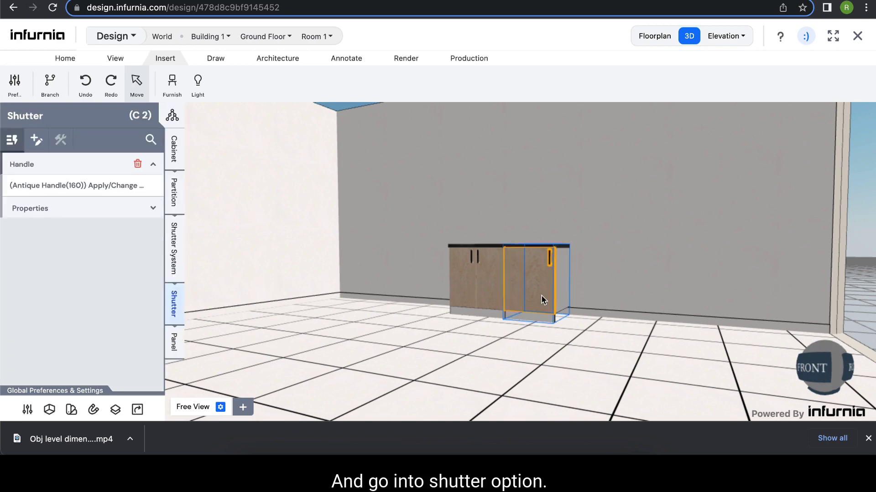
{"action": "left_click", "coordinate": [53, 166]}
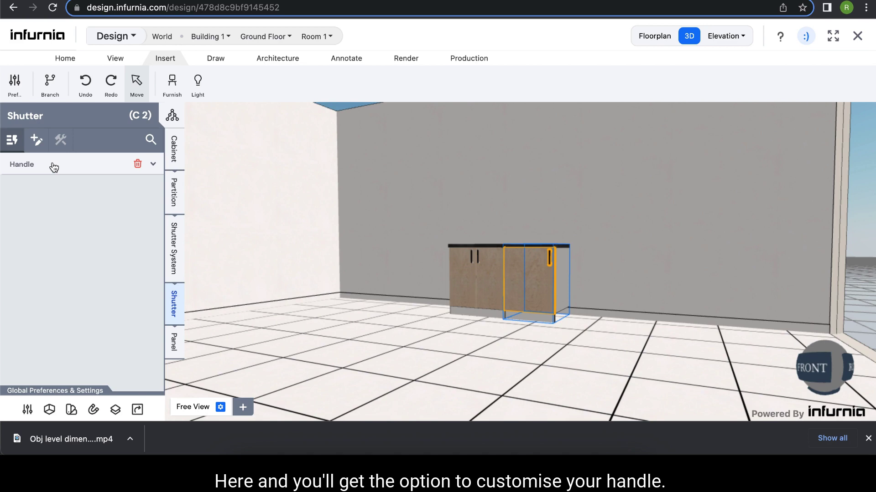
{"action": "left_click", "coordinate": [53, 165]}
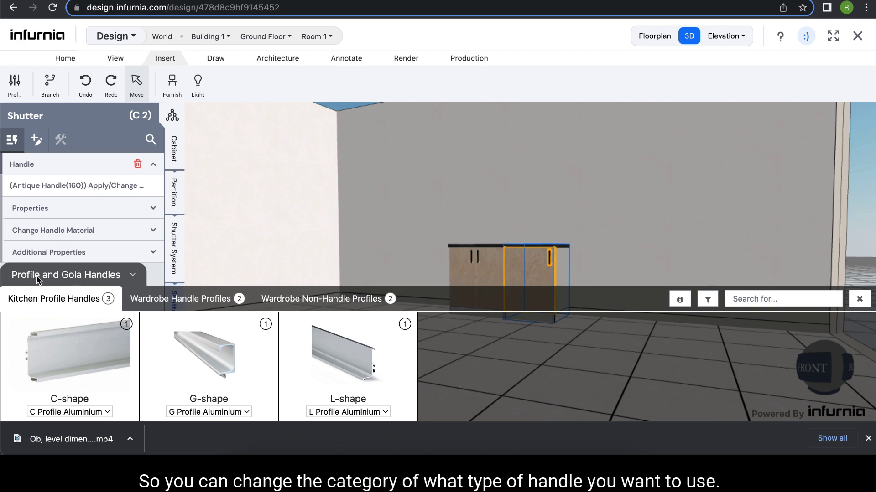
Step: Apply the AZH(160) kitchen handle from the regular Handles category to the selected shutter
{"action": "left_click", "coordinate": [132, 276]}
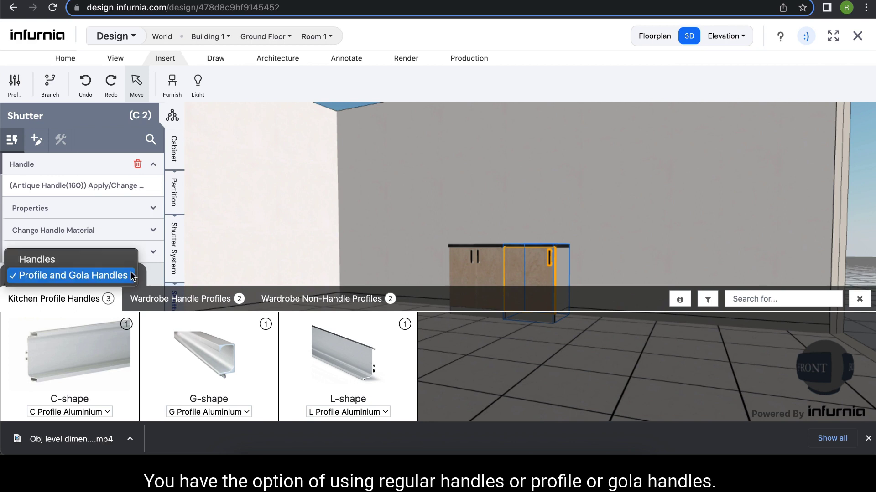
{"action": "left_click", "coordinate": [26, 261]}
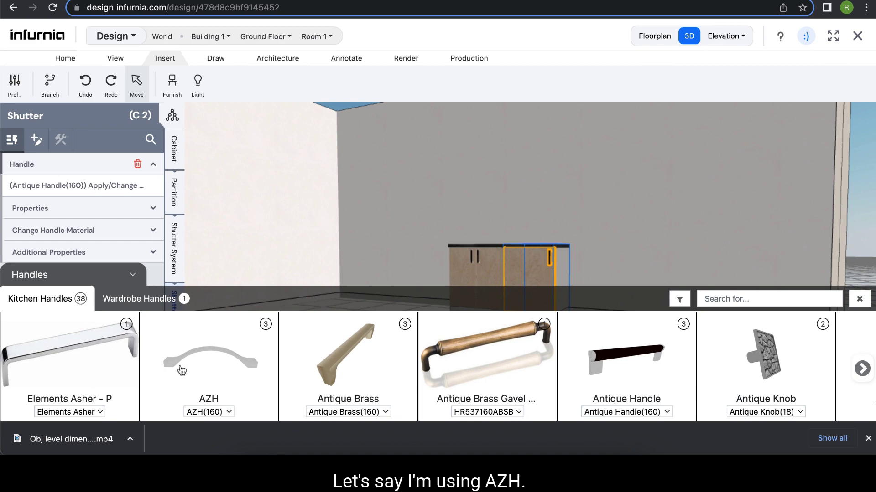
{"action": "left_click", "coordinate": [205, 367]}
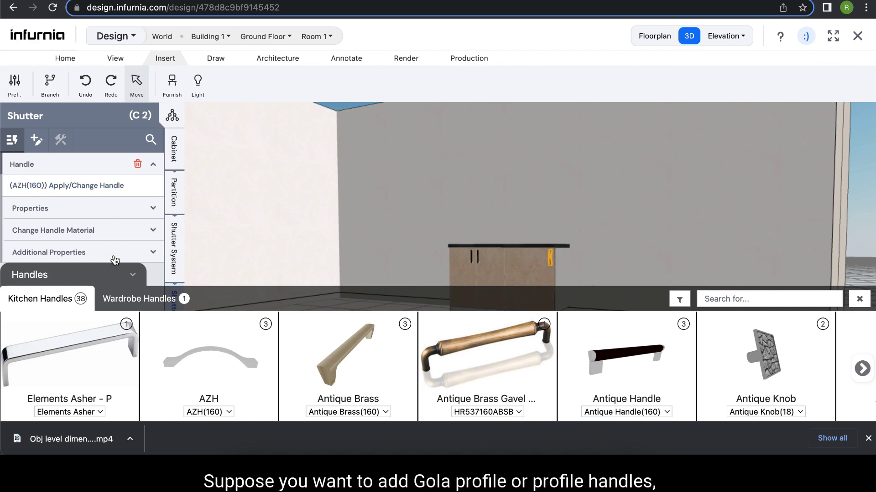
Step: Apply the L-shape L Profile Aluminium handle from the kitchen Profile and Gola Handles to the selected shutter
{"action": "left_click", "coordinate": [132, 274]}
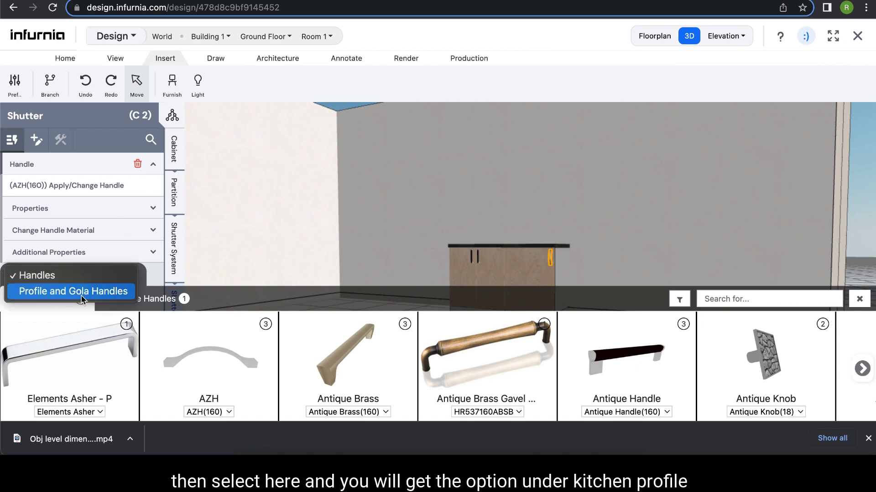
{"action": "left_click", "coordinate": [80, 298]}
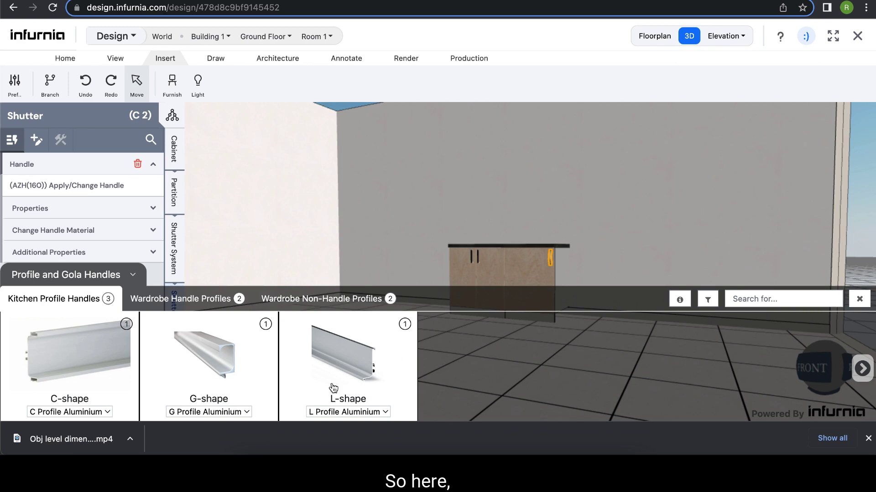
{"action": "left_click", "coordinate": [369, 382]}
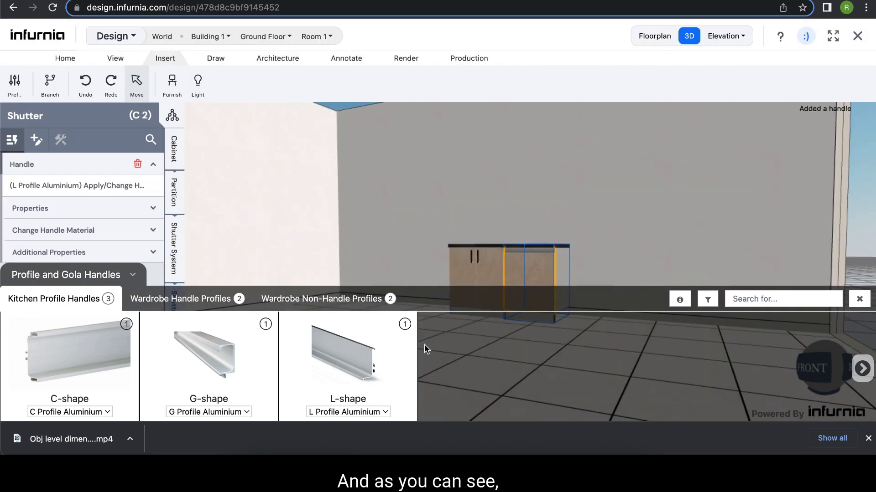
{"action": "scroll", "coordinate": [539, 253], "scroll_direction": "up", "scroll_amount": 5}
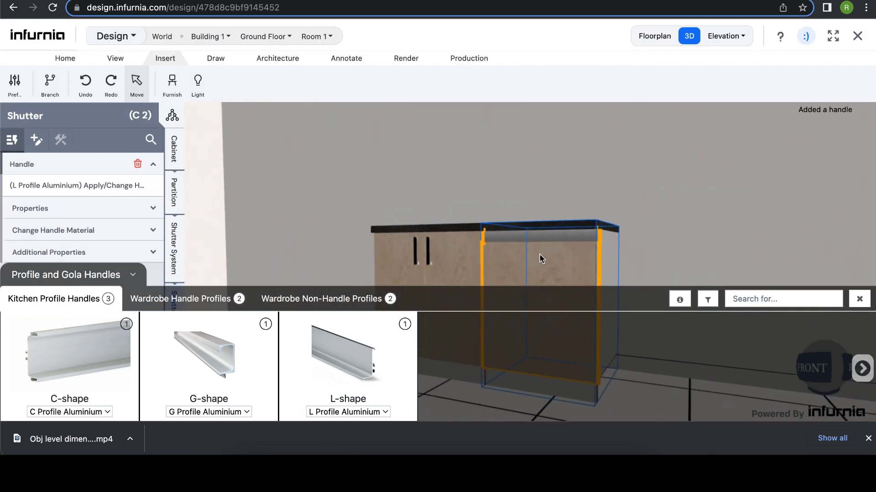
{"action": "mouse_move", "coordinate": [679, 223]}
{"action": "left_mouse_down"}
{"action": "mouse_move", "coordinate": [567, 225]}
{"action": "mouse_move", "coordinate": [664, 228]}
{"action": "left_mouse_up"}
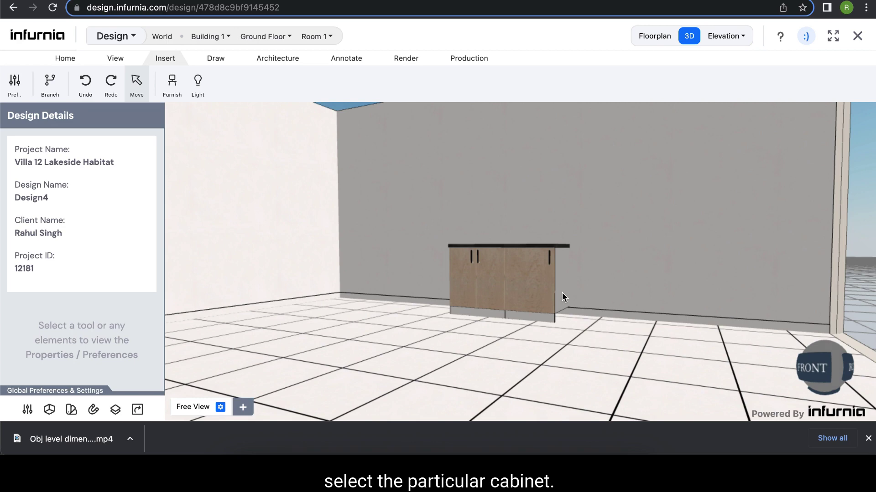
Step: Set the handle on the single-door cabinet's shutter to Center Top placement with a Horizontal orientation
{"action": "left_click", "coordinate": [562, 293]}
{"action": "left_click", "coordinate": [541, 297]}
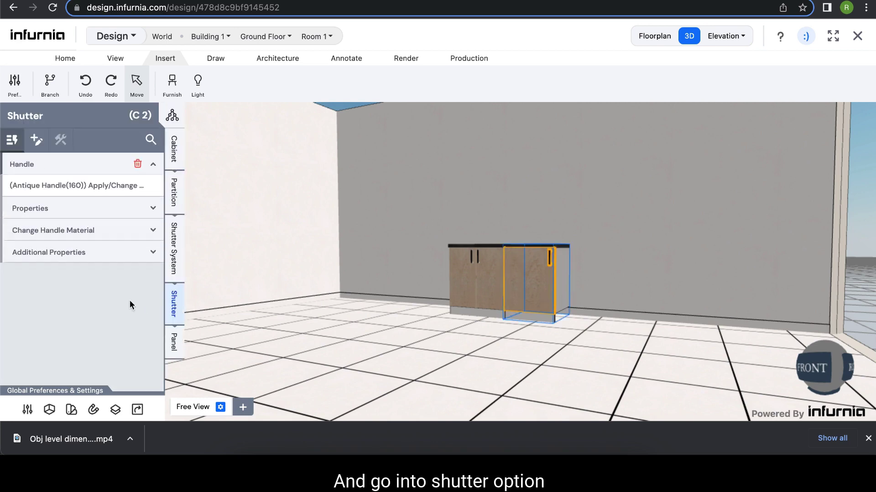
{"action": "left_click", "coordinate": [53, 165]}
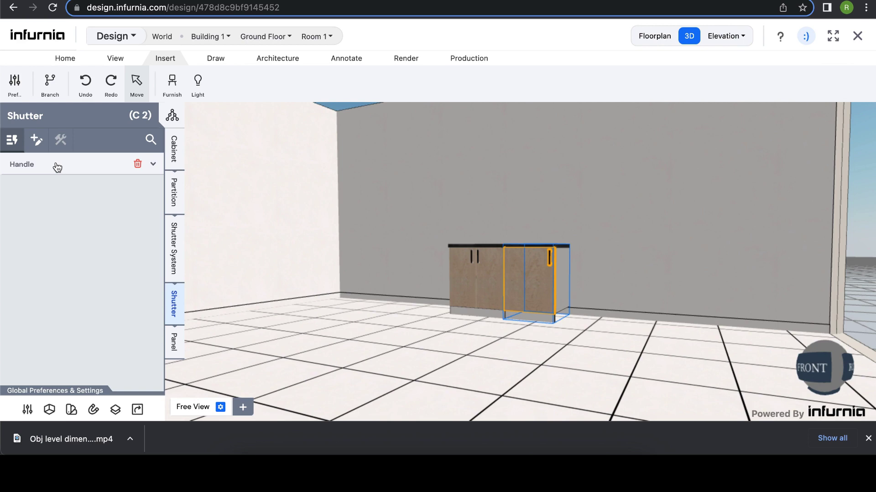
{"action": "left_click", "coordinate": [54, 165]}
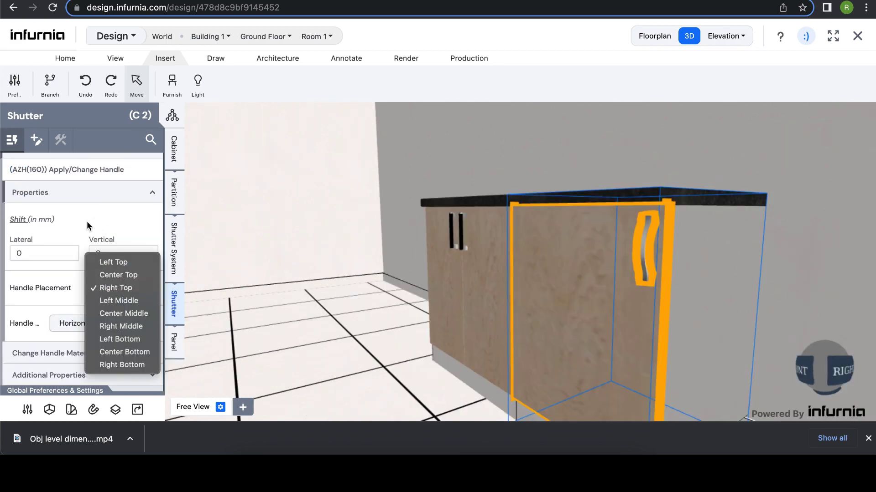
{"action": "left_click", "coordinate": [67, 301]}
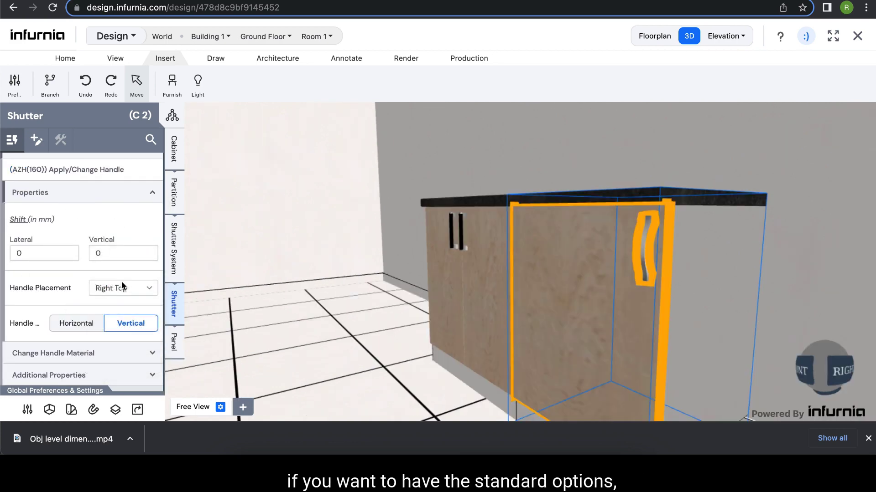
{"action": "left_click", "coordinate": [119, 289]}
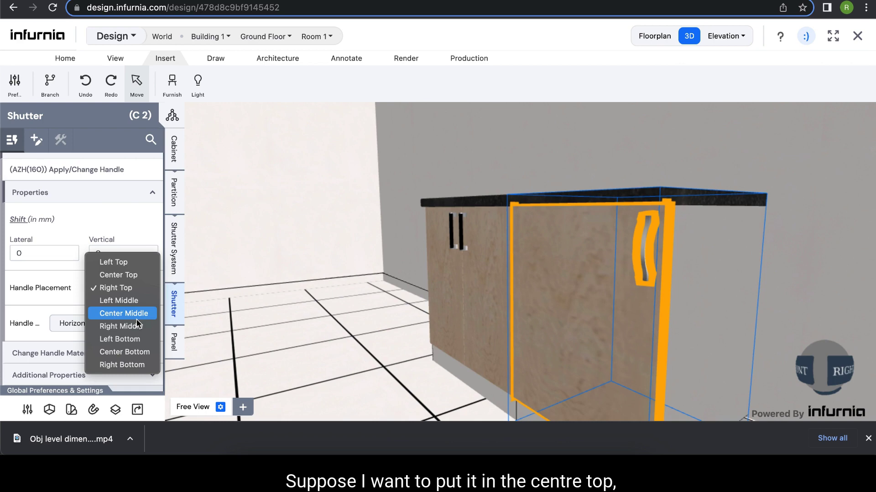
{"action": "left_click", "coordinate": [135, 277]}
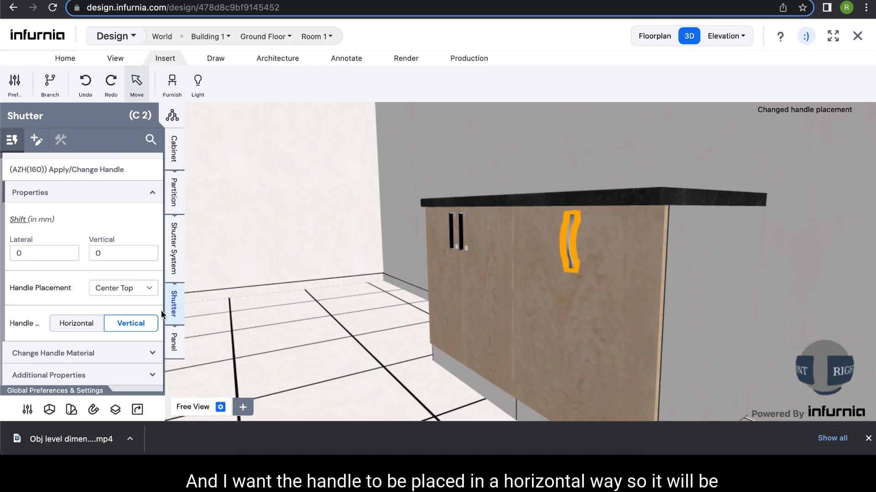
{"action": "left_click", "coordinate": [79, 325]}
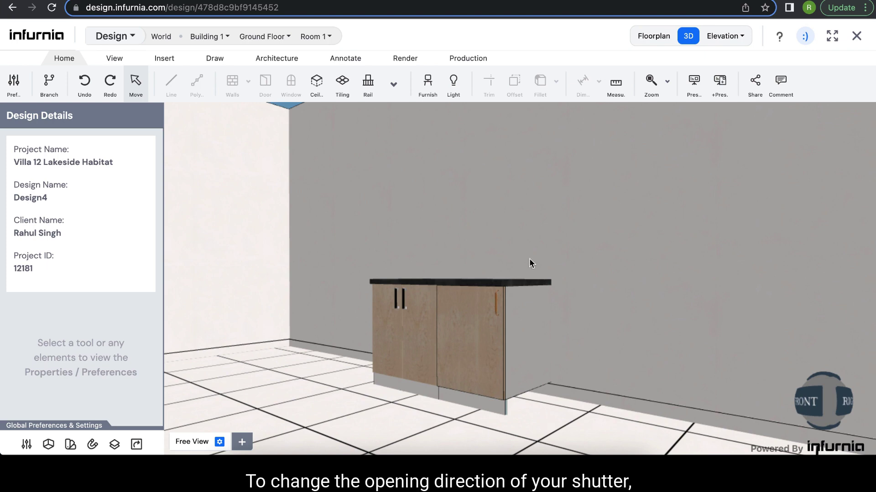
Step: Toggle the opening direction of the single-door cabinet's Single Swing shutter, and toggle it back again
{"action": "left_click", "coordinate": [478, 362]}
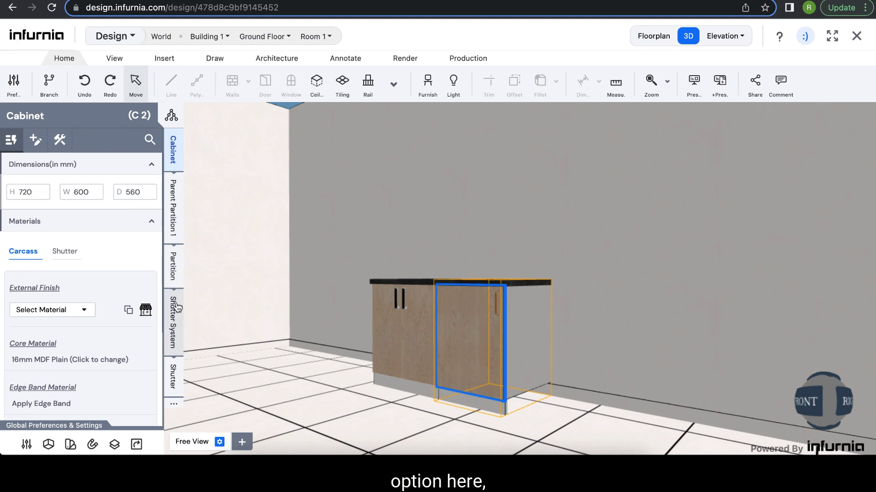
{"action": "left_click", "coordinate": [176, 340]}
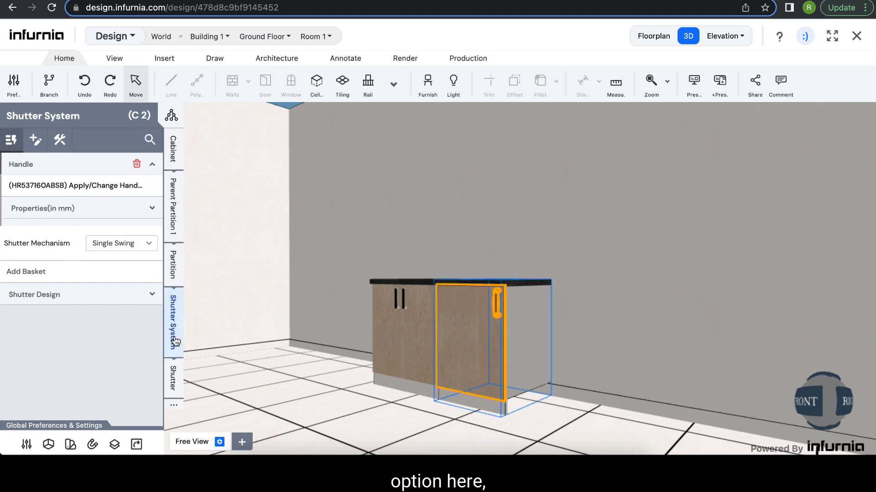
{"action": "left_click", "coordinate": [58, 141]}
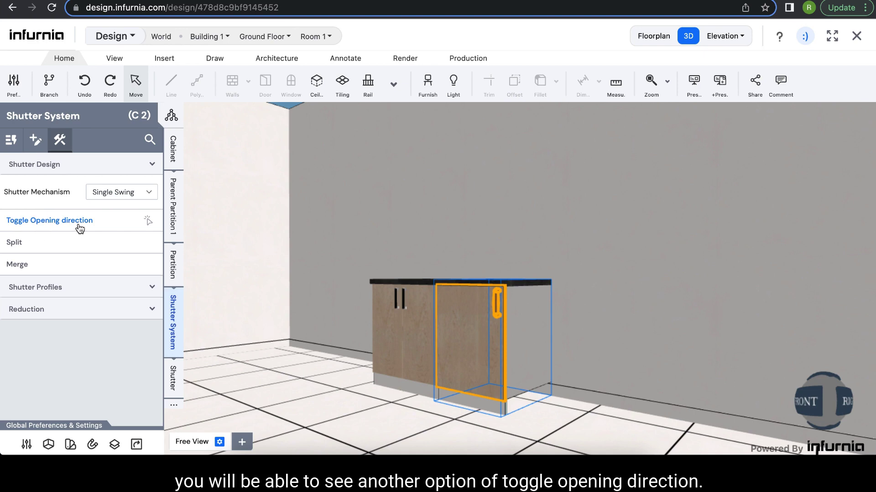
{"action": "left_click", "coordinate": [32, 222]}
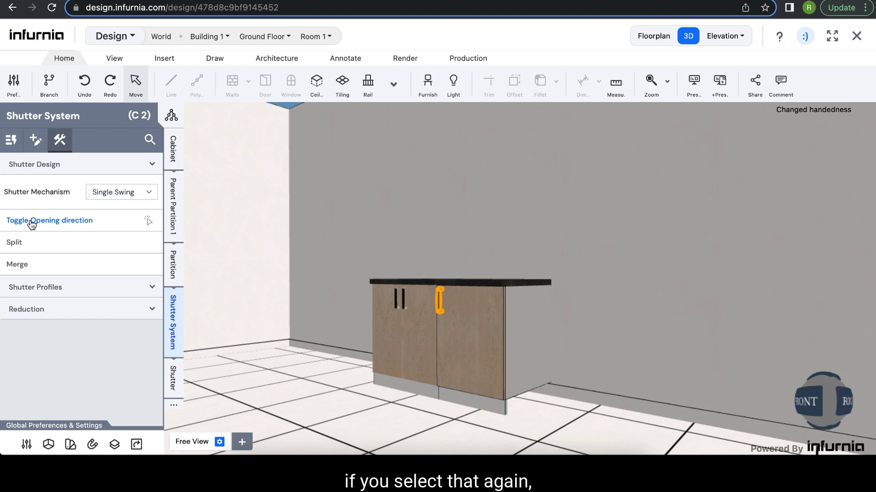
{"action": "left_click", "coordinate": [32, 222]}
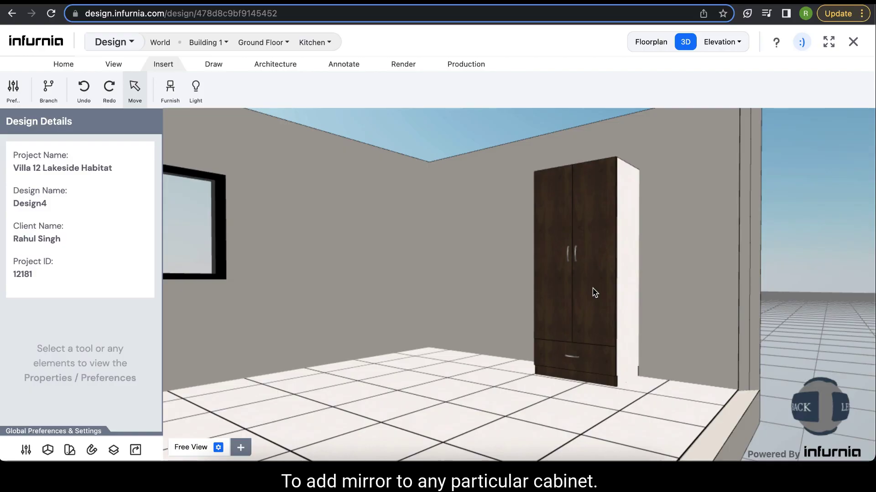
Step: Add the catalogue Mirror to the right-hand door shutter of the two-door wardrobe and deselect the wardrobe
{"action": "left_click", "coordinate": [604, 261]}
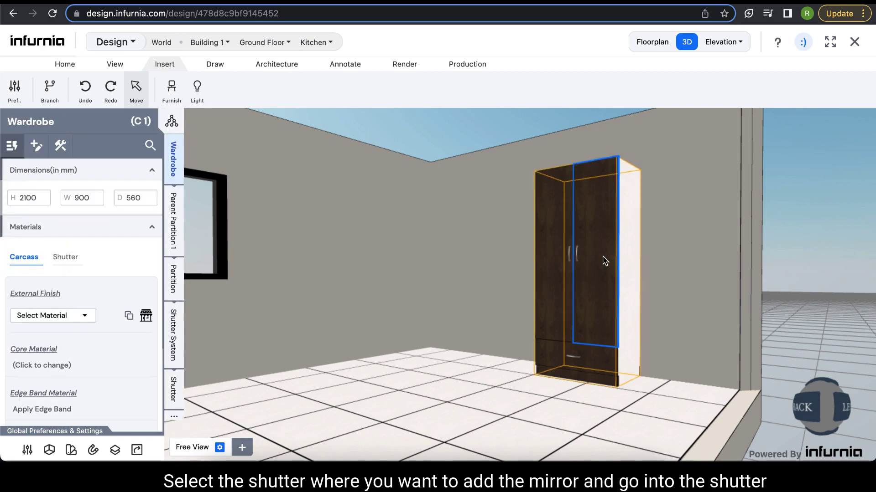
{"action": "left_click", "coordinate": [172, 388]}
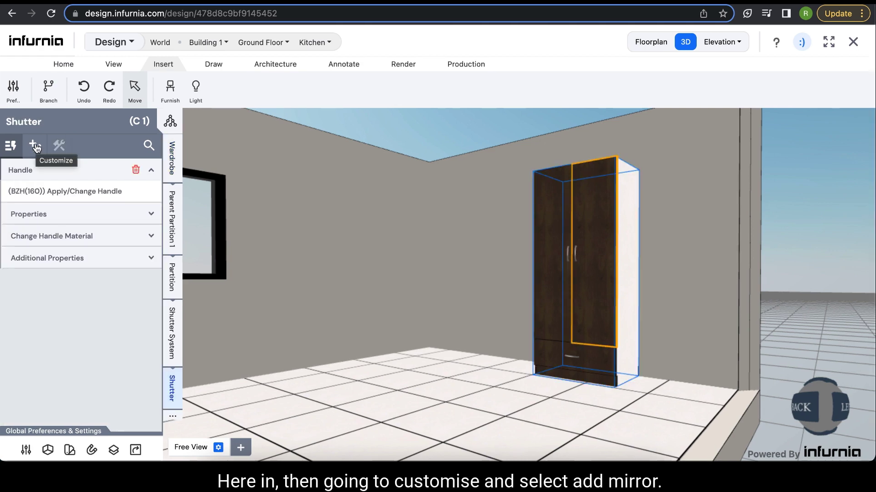
{"action": "left_click", "coordinate": [34, 146]}
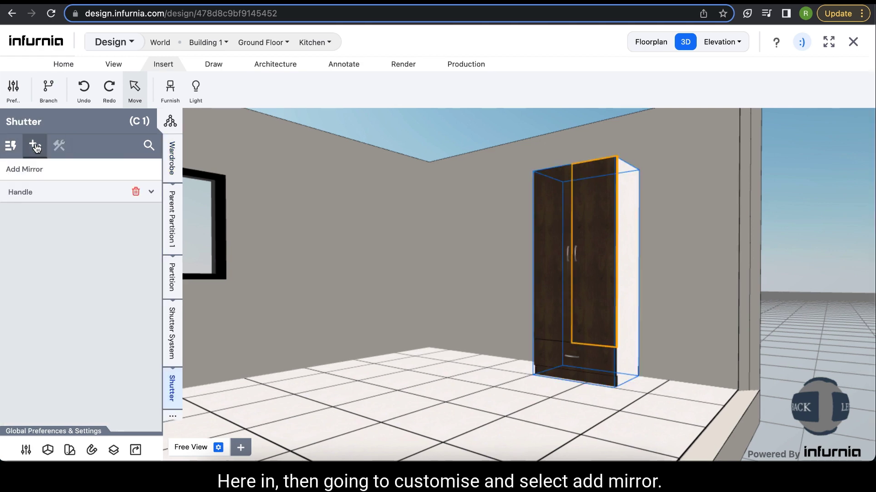
{"action": "left_click", "coordinate": [23, 173]}
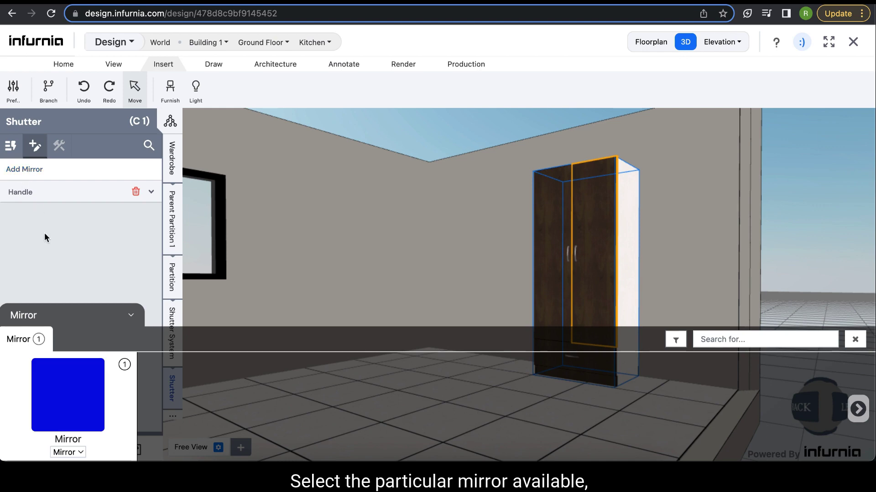
{"action": "left_click", "coordinate": [71, 411]}
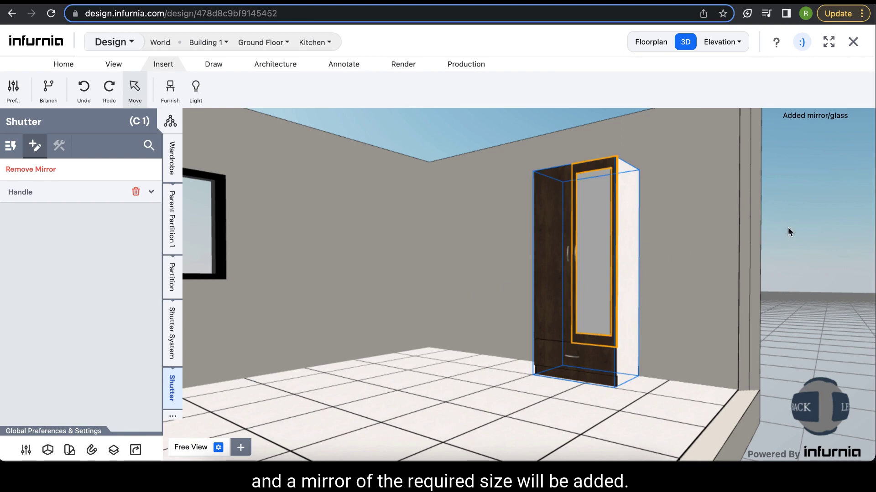
{"action": "left_click", "coordinate": [788, 228]}
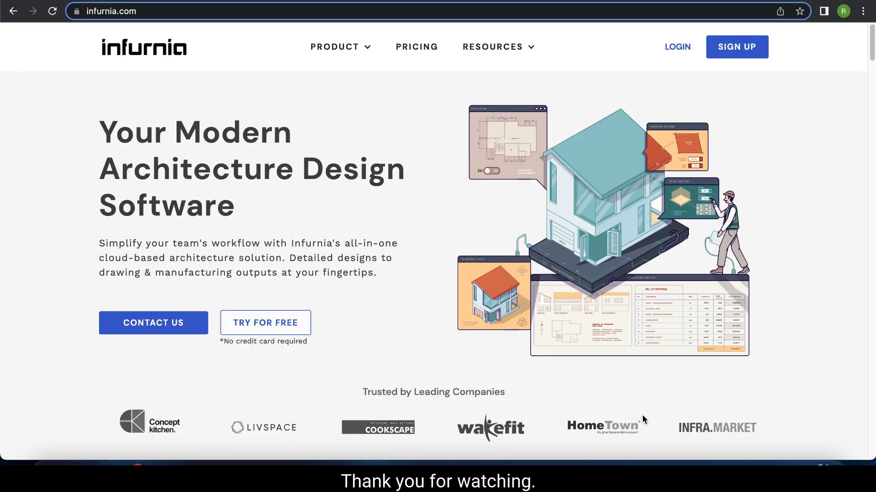